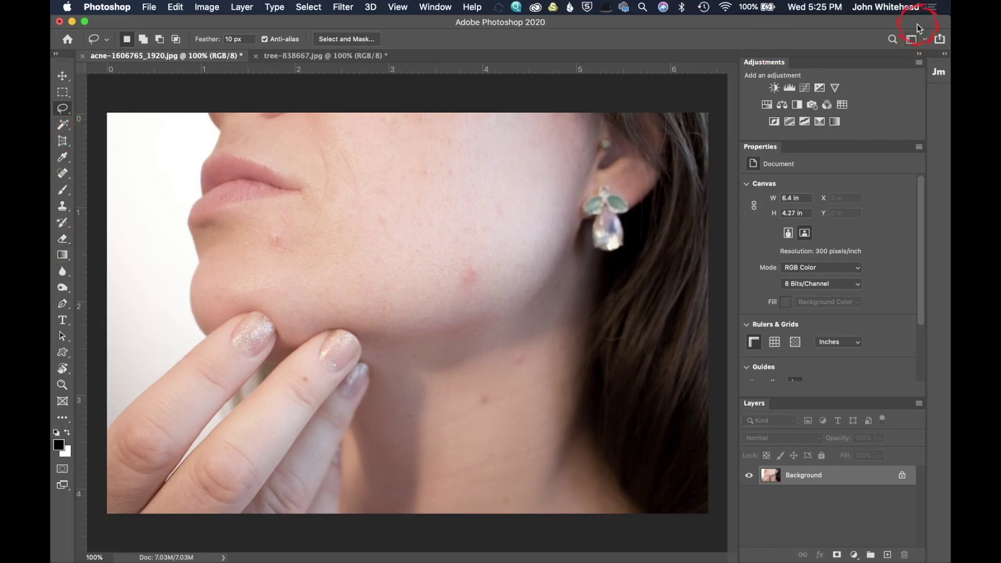
- Check that the Photography workspace is active, keeping it as it is
left_click(913, 39)
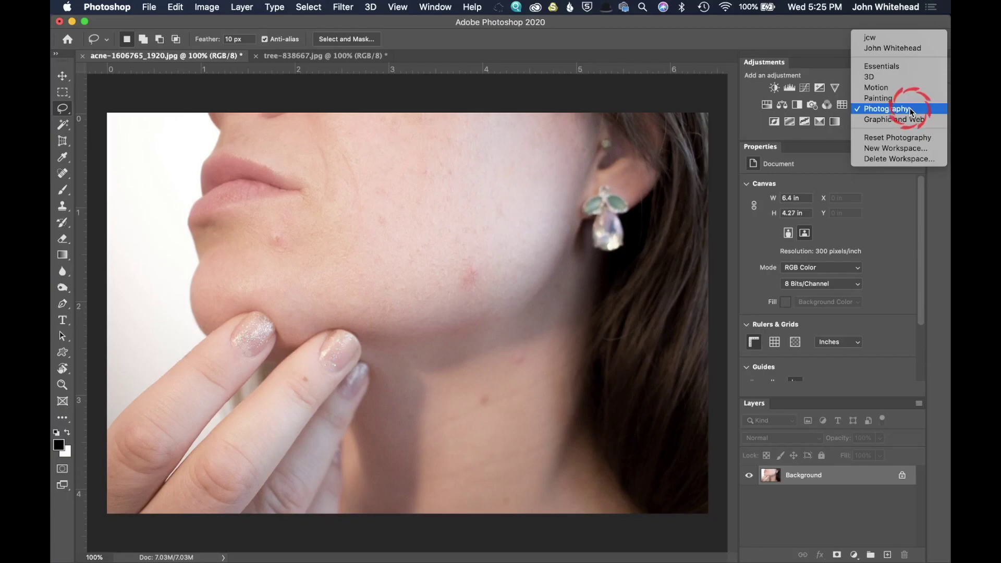
left_click(896, 7)
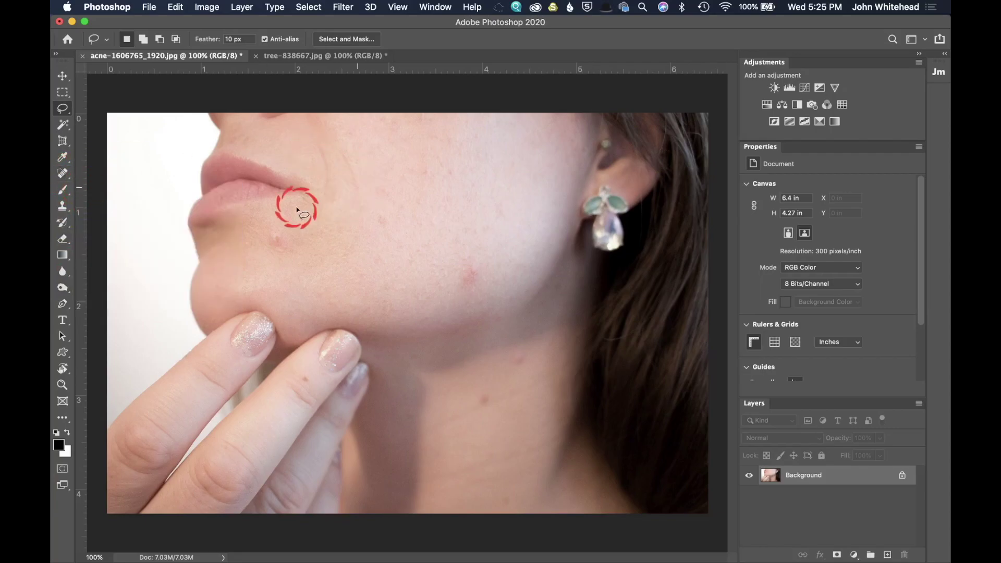
- Activate the Spot Healing Brush in Normal mode with the Content-Aware type, and turn off Sample All Layers
left_click(66, 176)
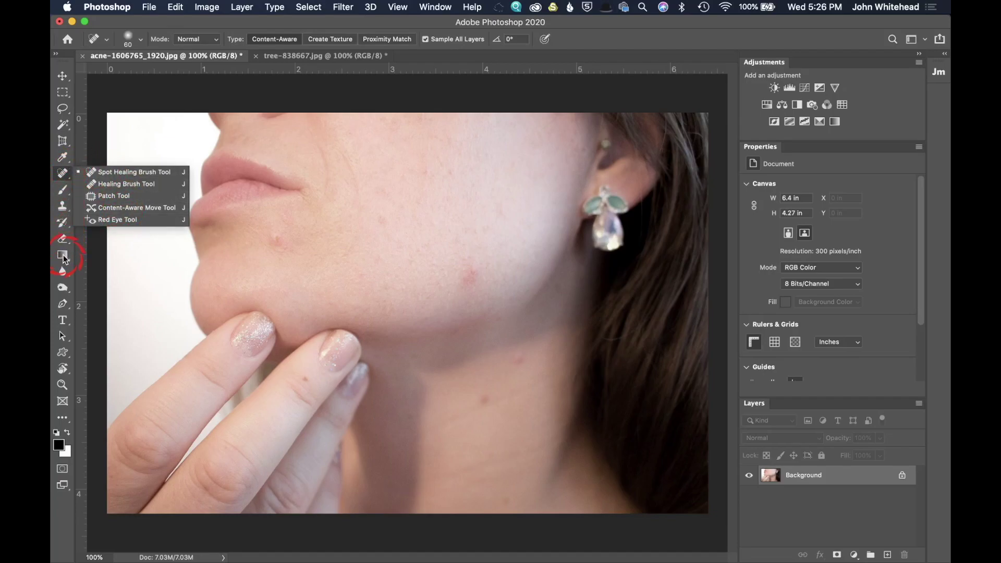
left_click(66, 179)
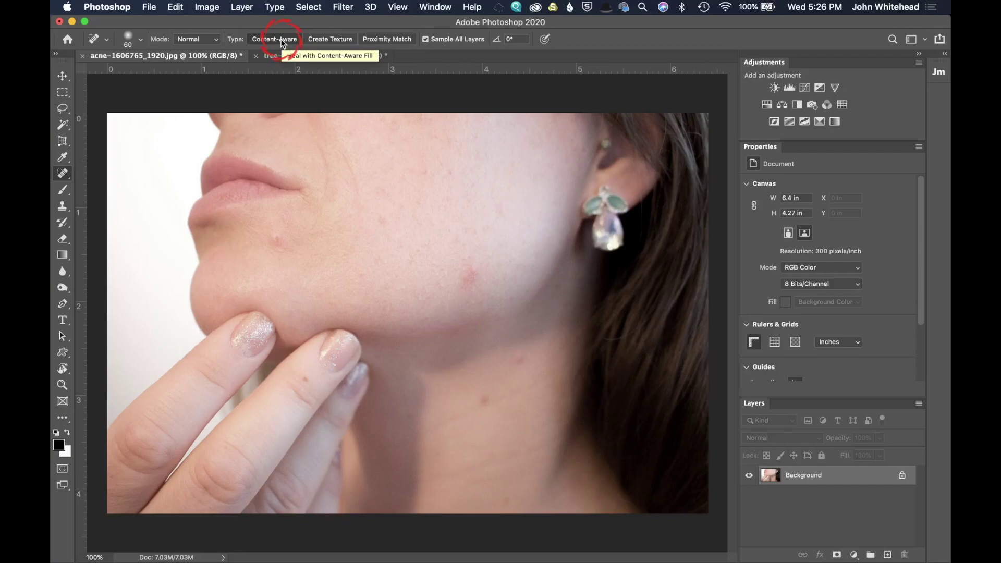
left_click(194, 43)
left_click(191, 39)
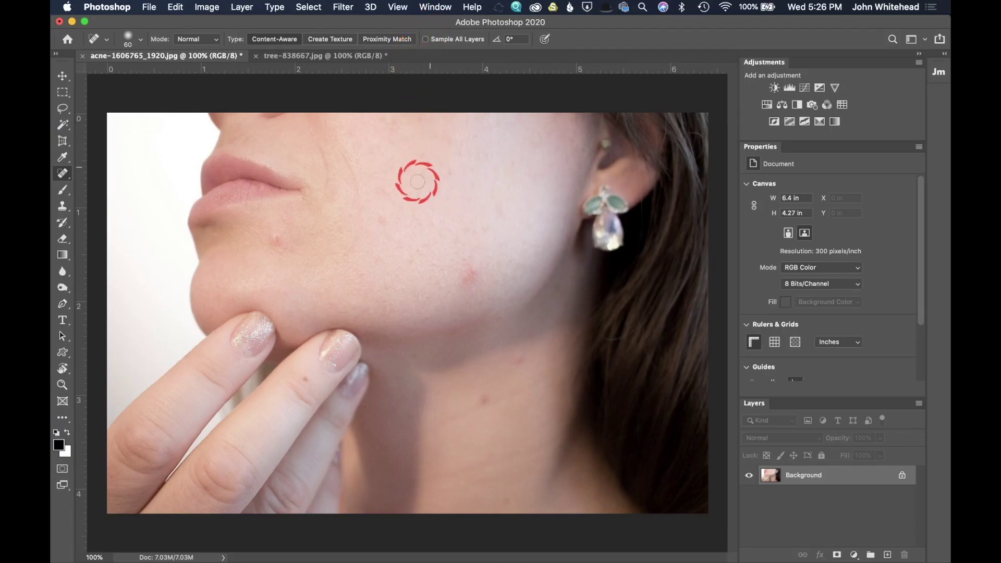
left_click(445, 41)
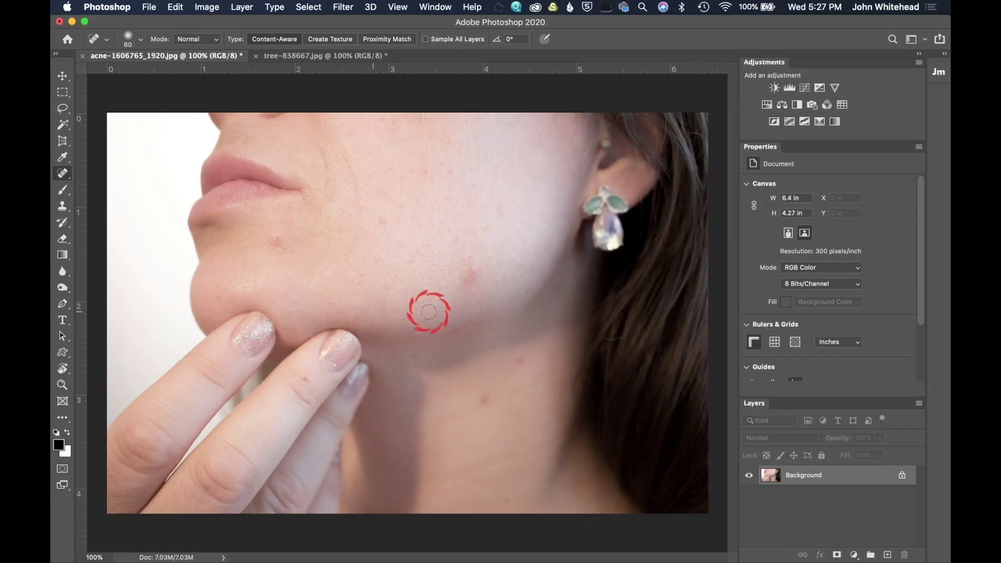
left_click(64, 109)
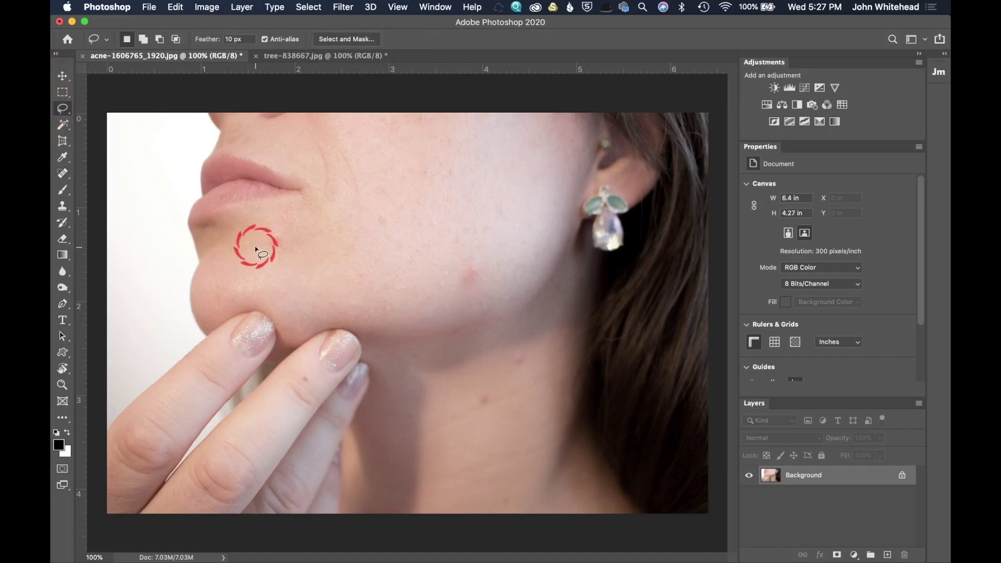
mouse_move(268, 236)
left_mouse_down()
mouse_move(275, 250)
mouse_move(283, 228)
mouse_move(271, 232)
left_mouse_up()
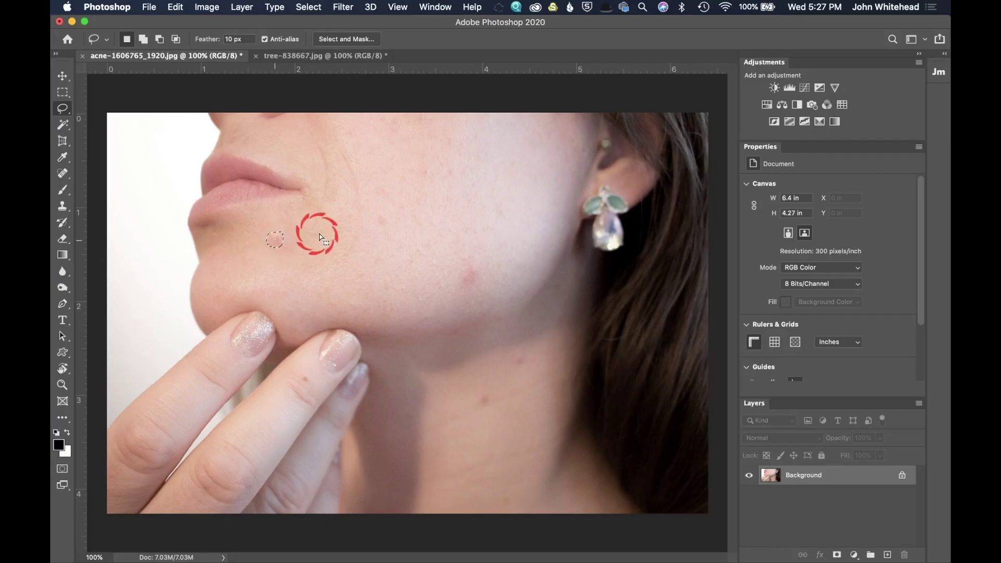
left_click(231, 214)
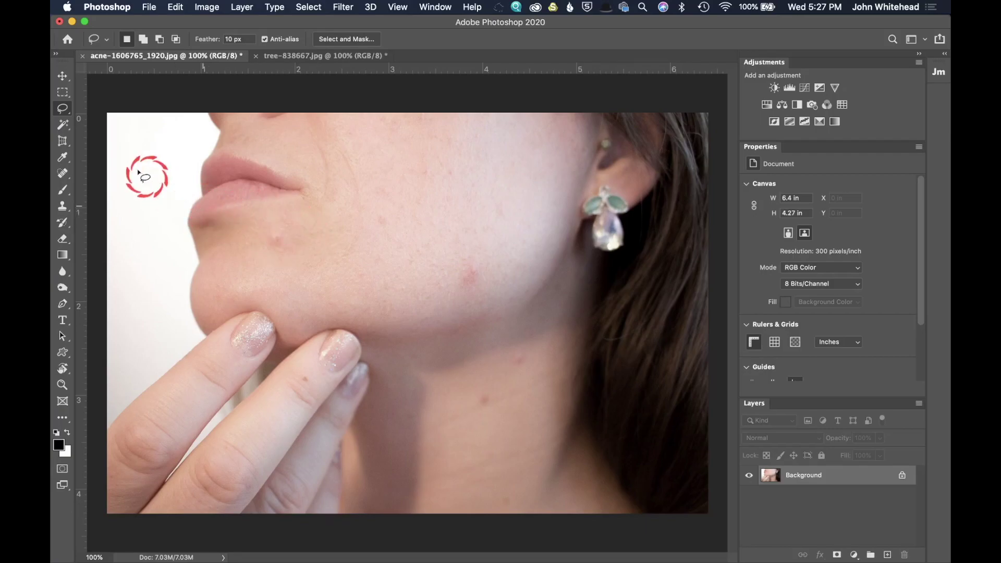
- Remove the blemishes on the chin, cheek, jaw and neck with the Spot Healing Brush at size 60
left_click(63, 174)
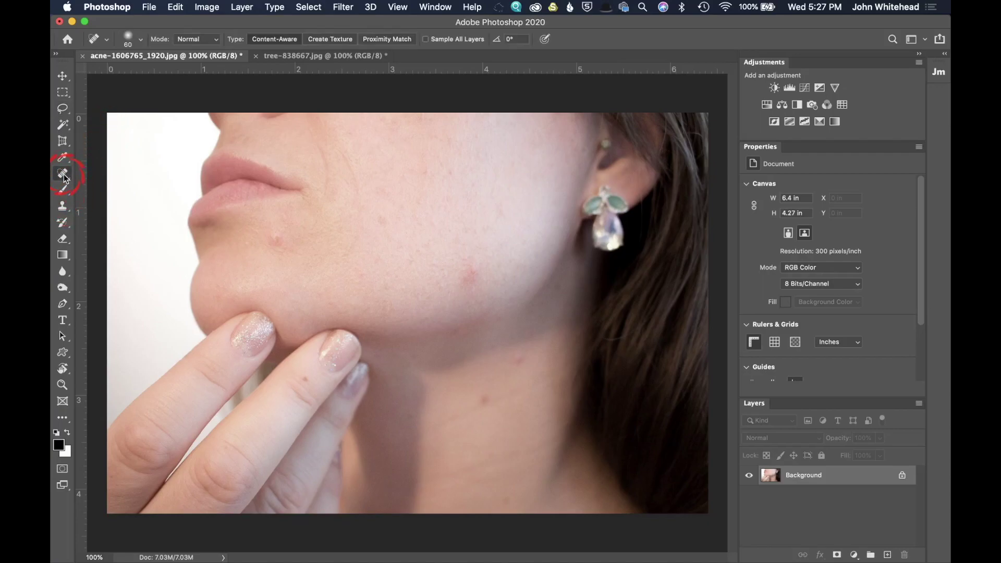
mouse_move(283, 239)
left_mouse_down()
mouse_move(286, 248)
mouse_move(272, 246)
left_mouse_up()
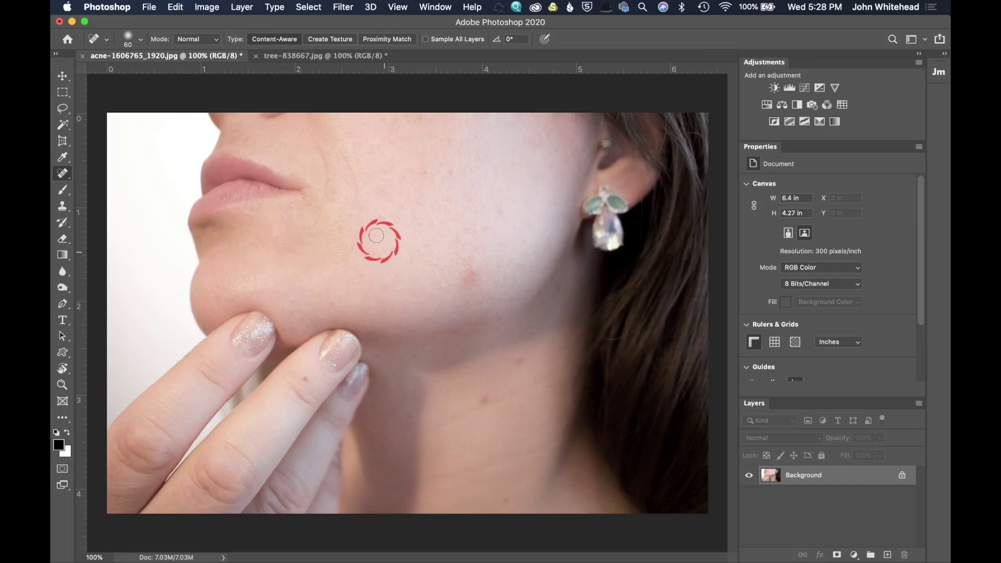
left_click(380, 220)
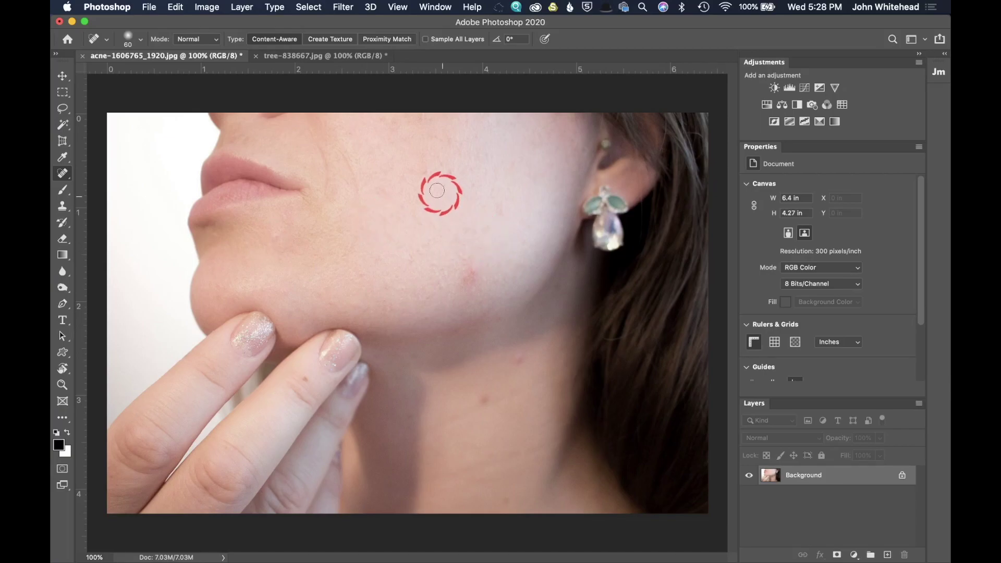
left_click(451, 171)
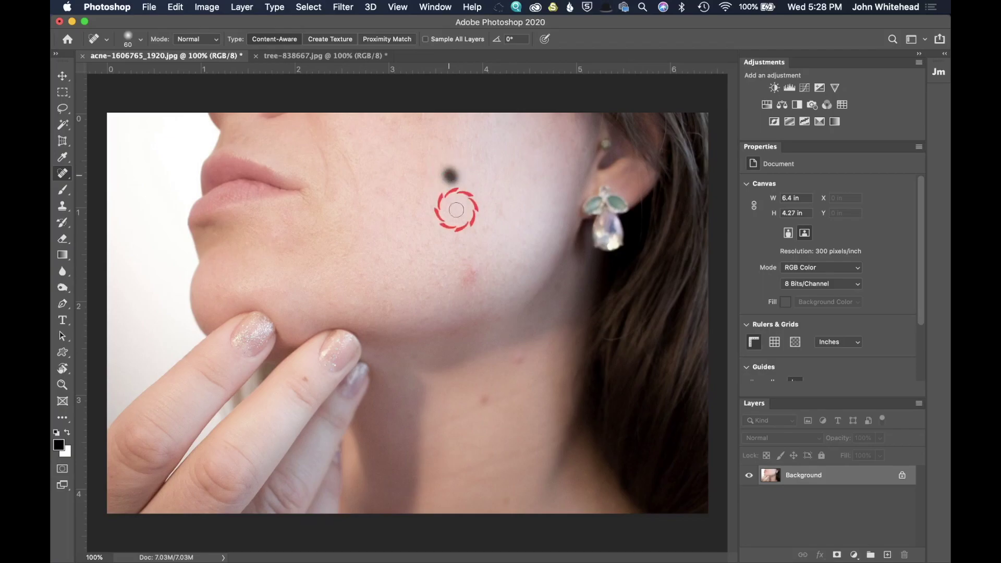
left_click(475, 270)
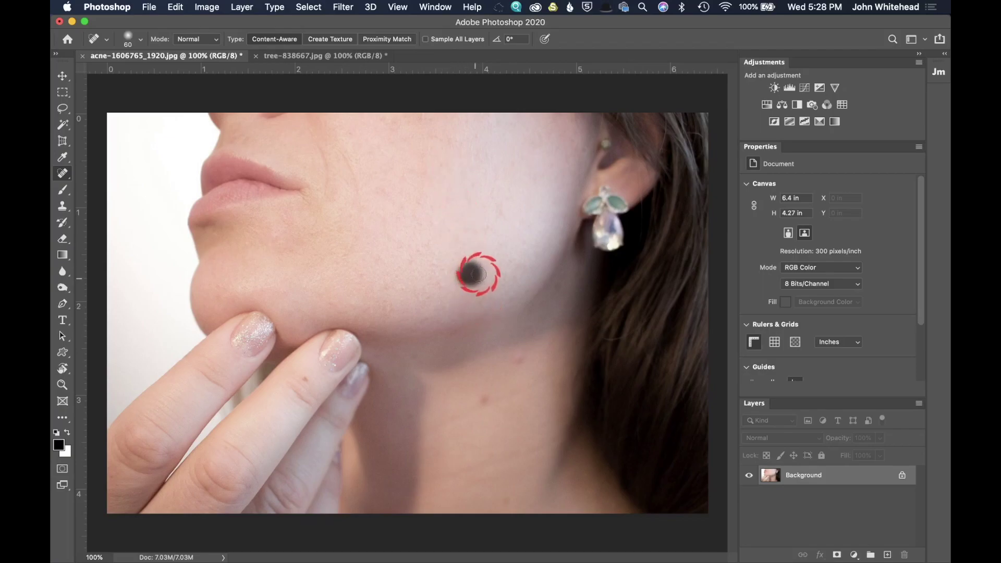
left_click(483, 399)
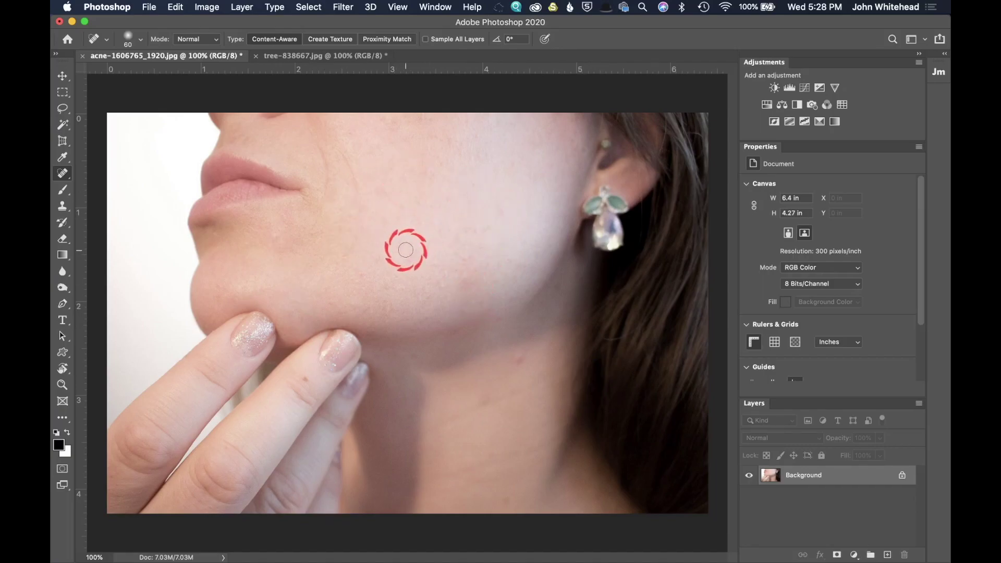
- Reduce the Spot Healing Brush to size 40 and paint over the crease beside the mouth and a cheek spot
key("bracketleft")
key("bracketleft")
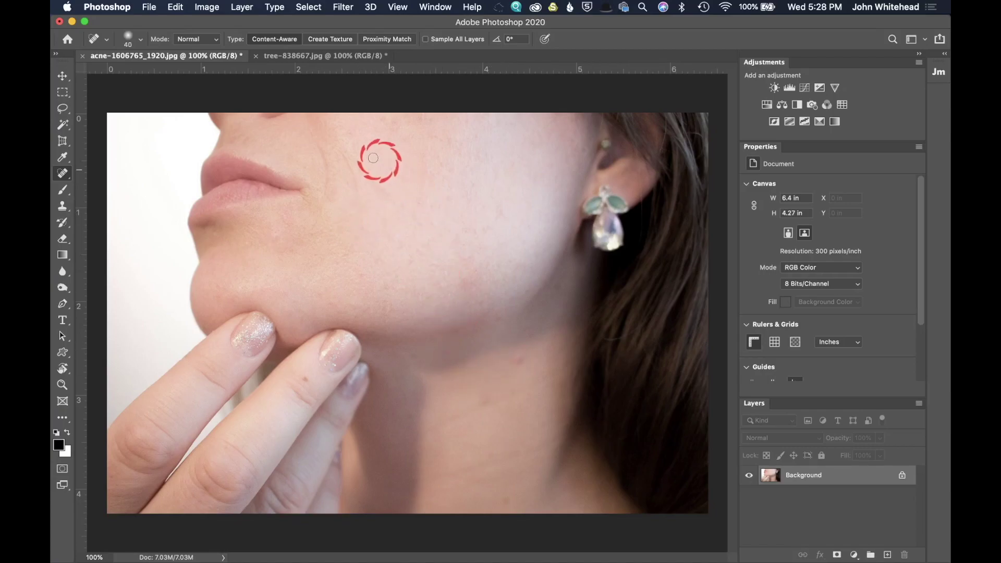
left_click_drag(336, 149, 358, 196)
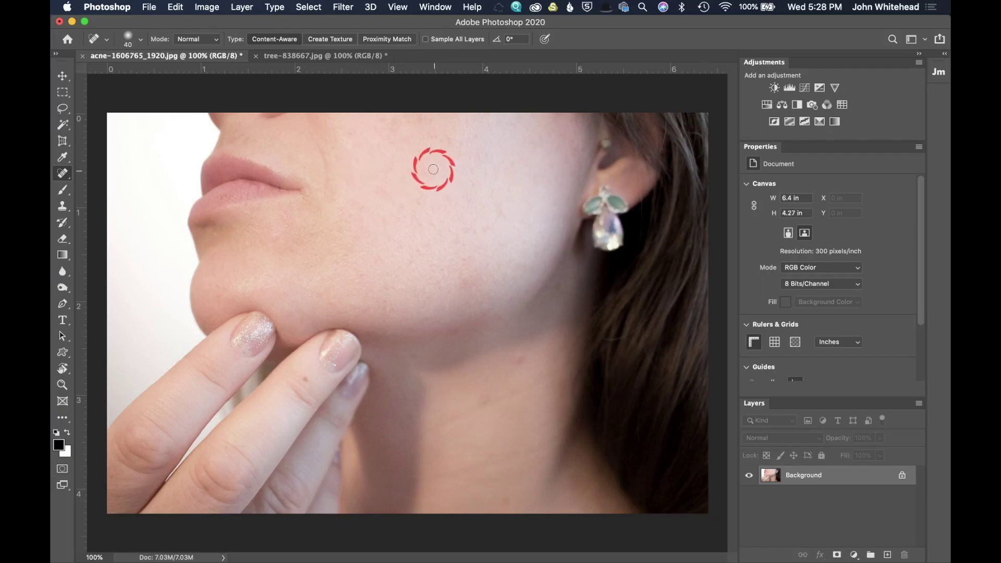
left_click(175, 7)
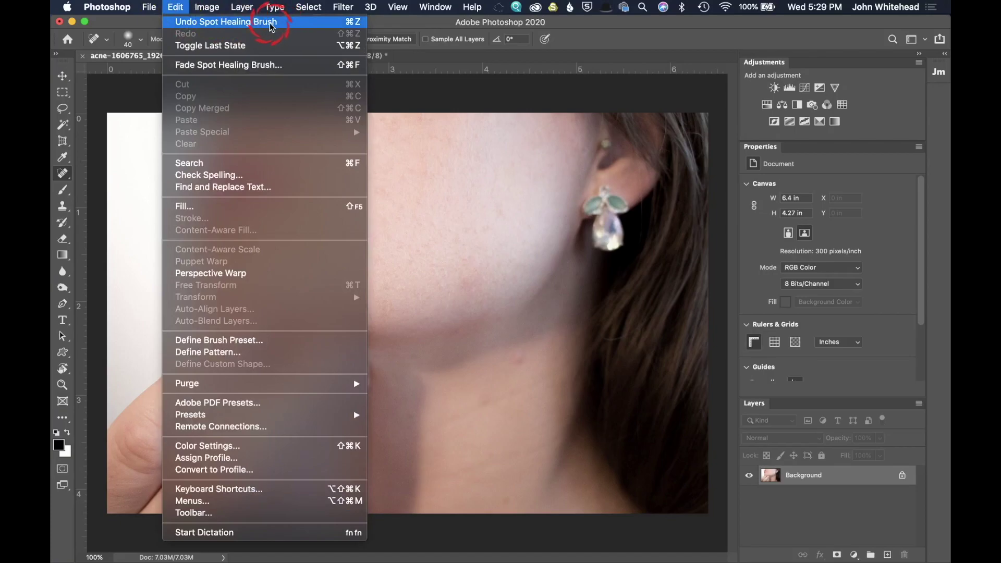
left_click(187, 6)
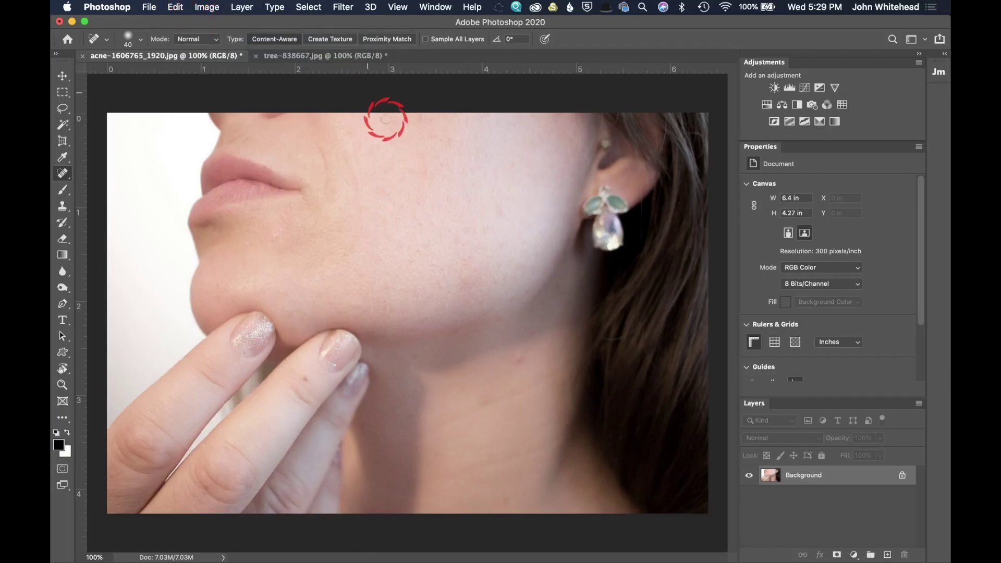
mouse_move(339, 157)
left_mouse_down()
mouse_move(357, 196)
mouse_move(401, 214)
left_mouse_up()
left_click(482, 221)
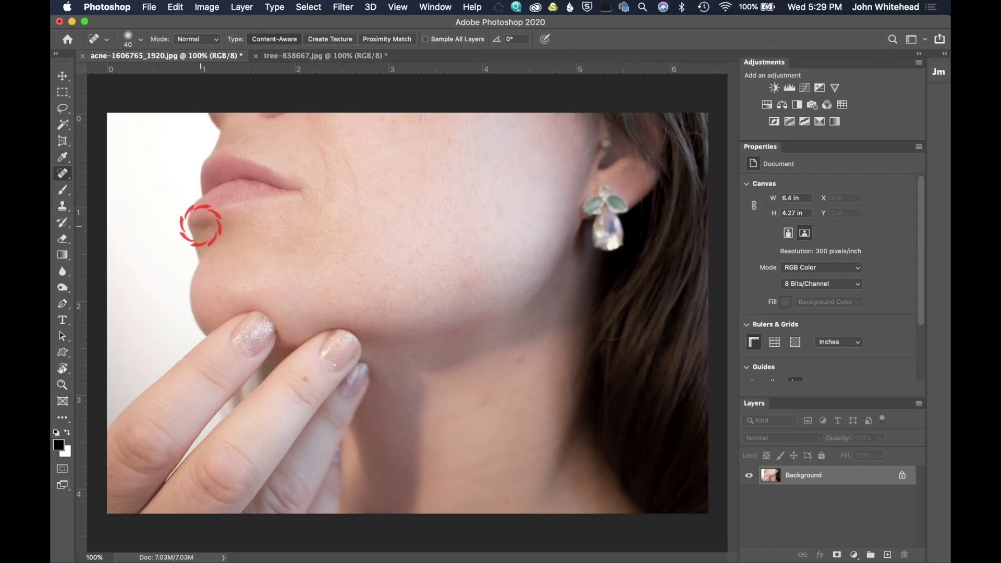
- Try the Healing Brush at size 90 on the skin beside the mouth and on the cheek
left_click(62, 173)
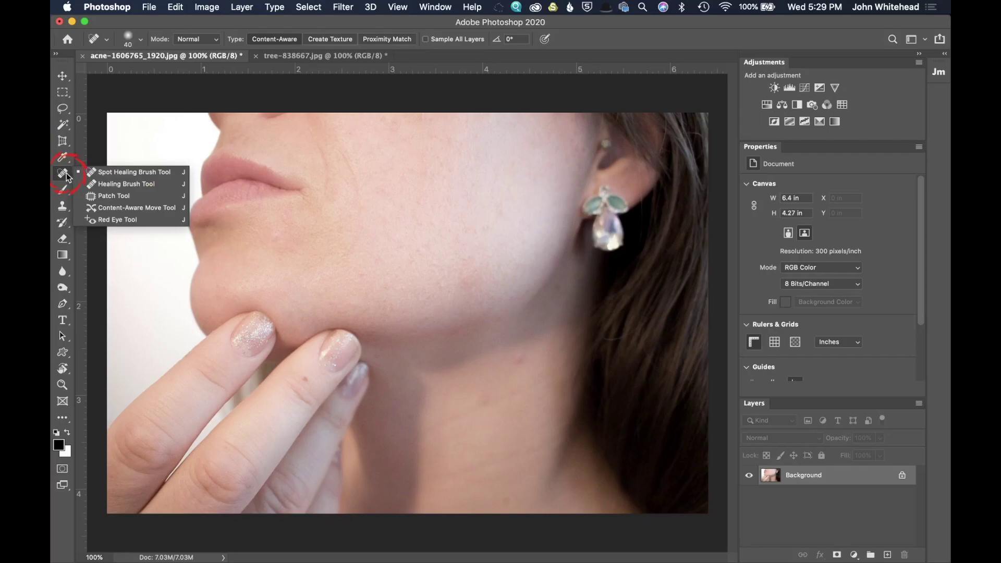
left_click(128, 185)
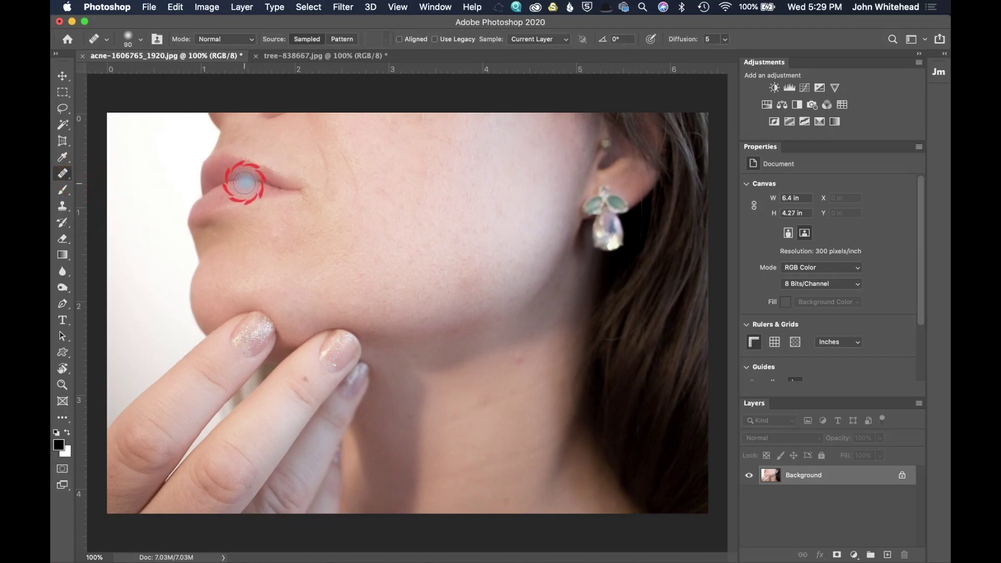
left_click_drag(291, 167, 293, 163)
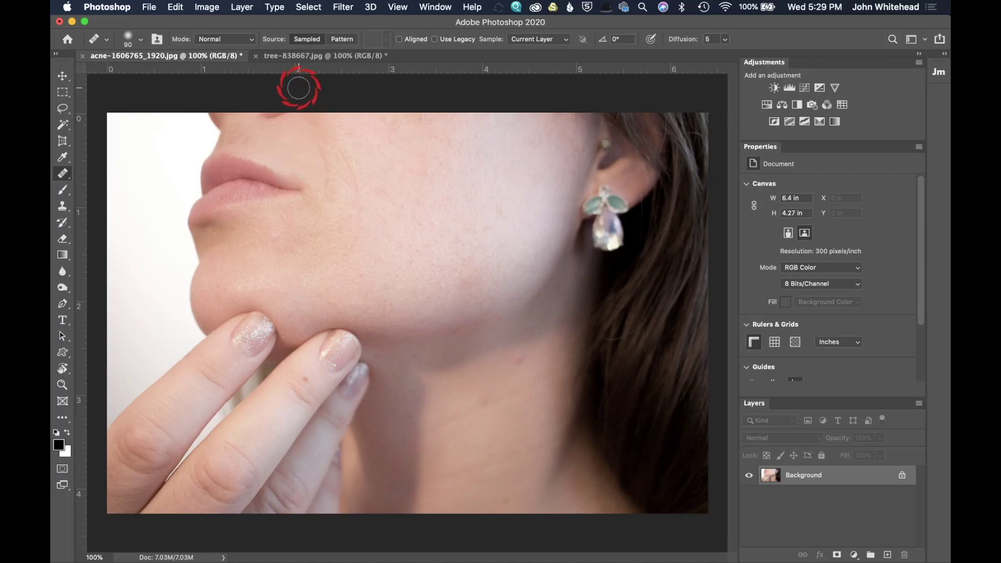
left_click(325, 168)
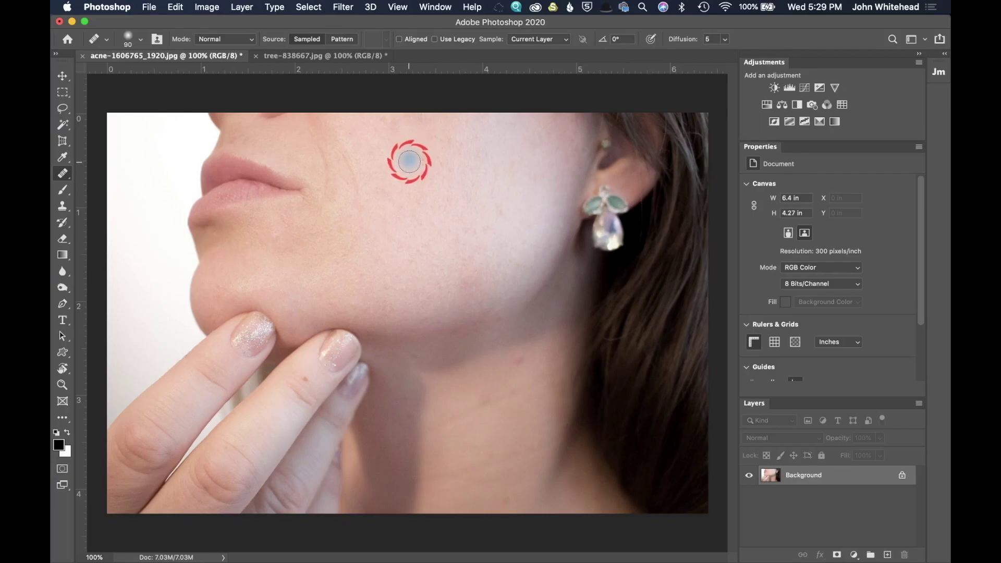
left_click(401, 241)
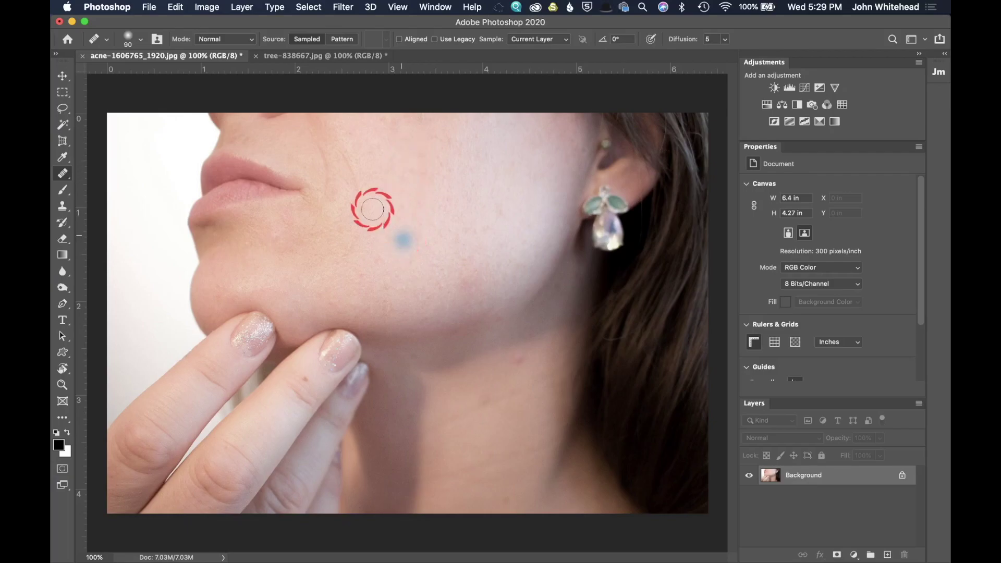
- Paint over the crease beside the mouth with the Healing Brush at size 50, keeping Current Layer as the sample
left_click(63, 110)
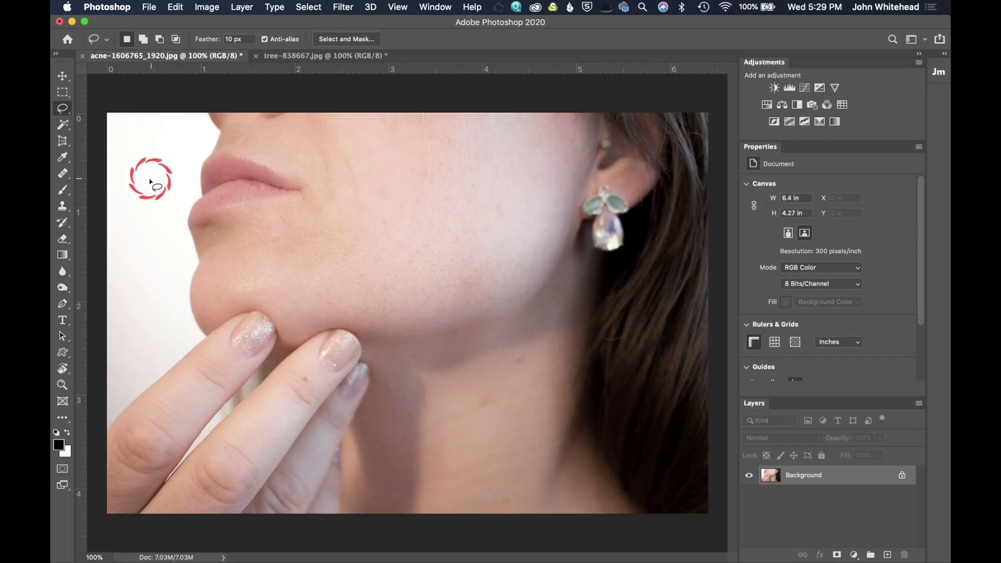
left_click(65, 173)
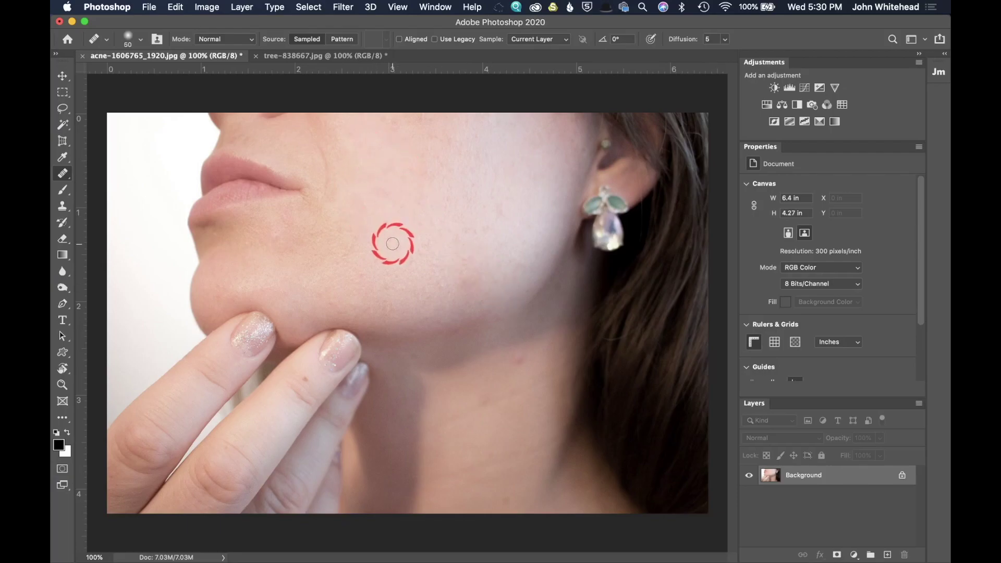
left_click_drag(317, 147, 325, 191)
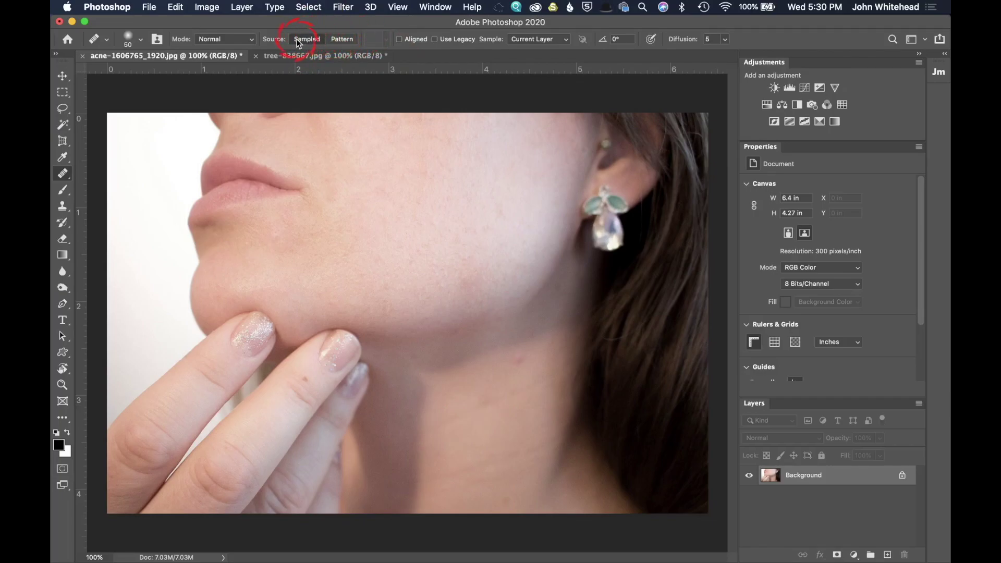
left_click(533, 40)
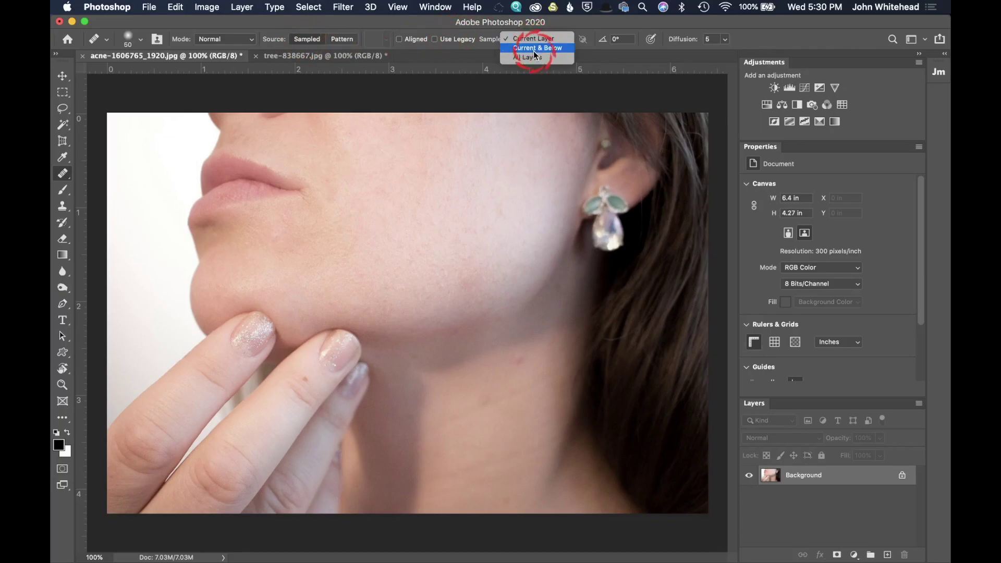
left_click(533, 39)
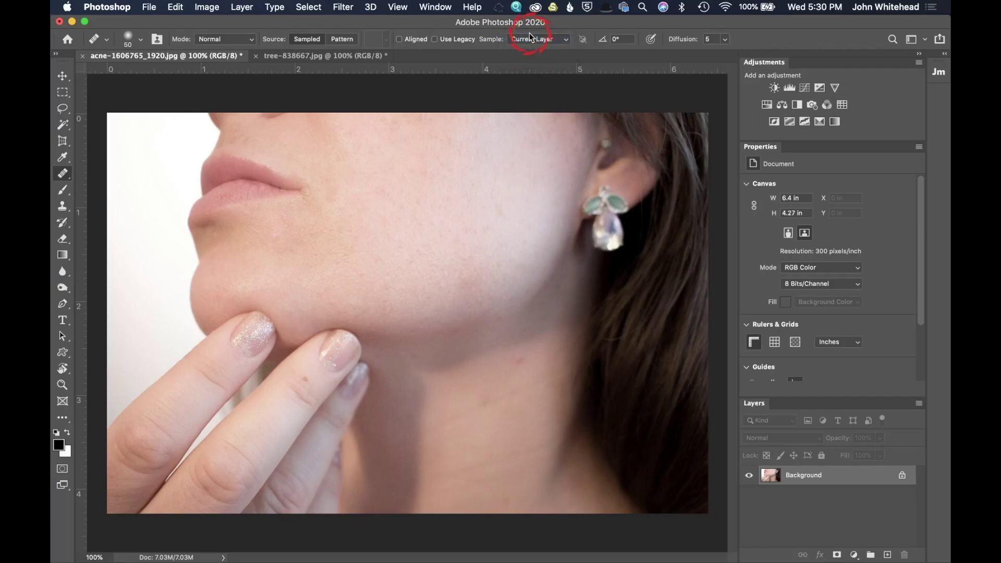
- Outline the chin blemish below the mouth with the Patch Tool in Content-Aware mode and set its Color to 2
left_click(68, 177)
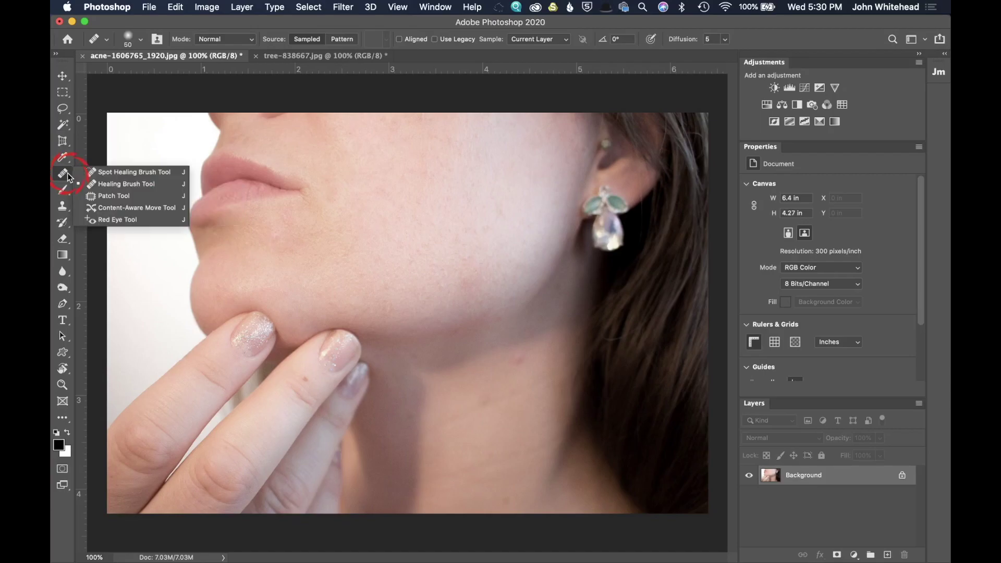
left_click(86, 197)
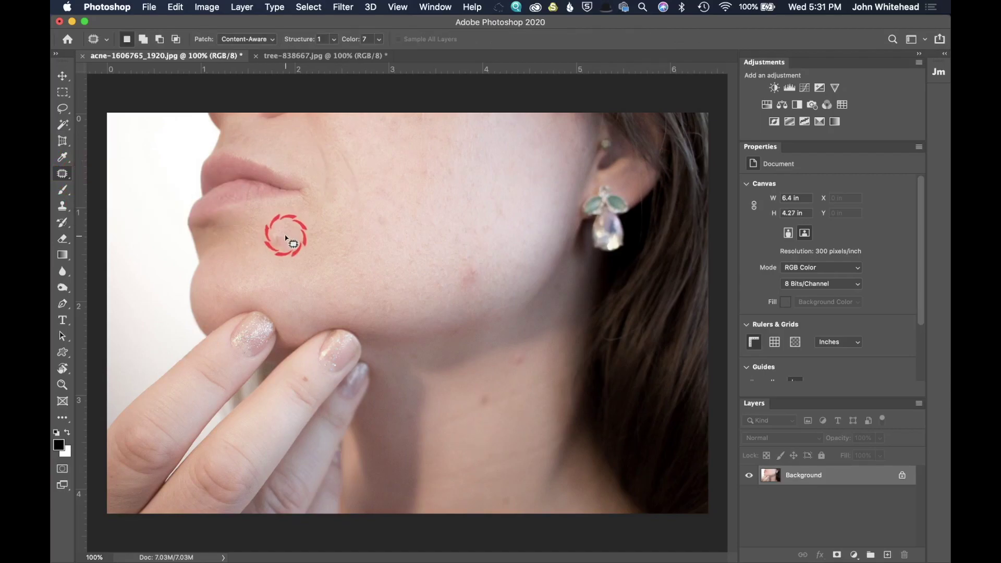
mouse_move(286, 236)
left_mouse_down()
mouse_move(265, 226)
mouse_move(267, 248)
mouse_move(285, 247)
mouse_move(283, 237)
left_mouse_up()
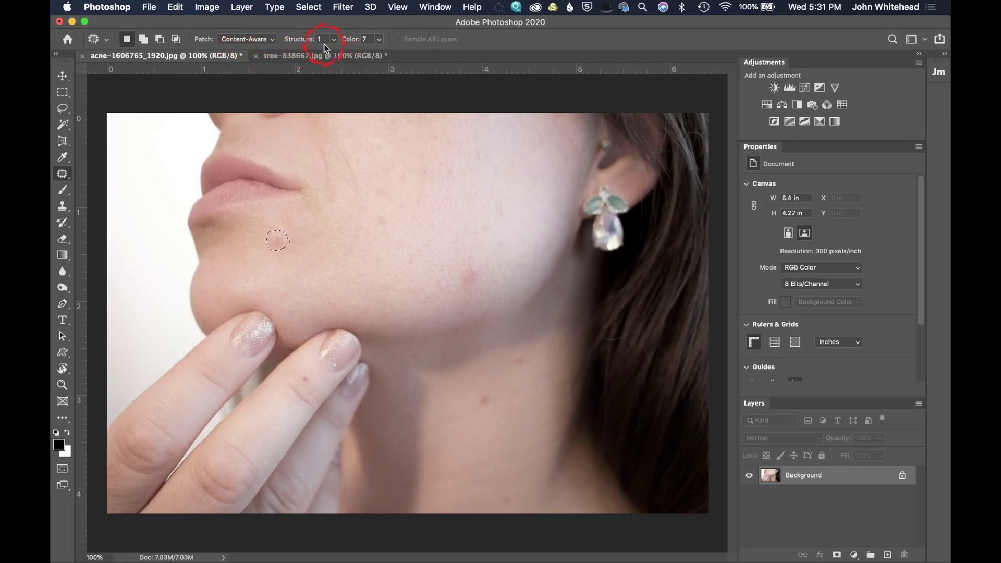
left_click(379, 40)
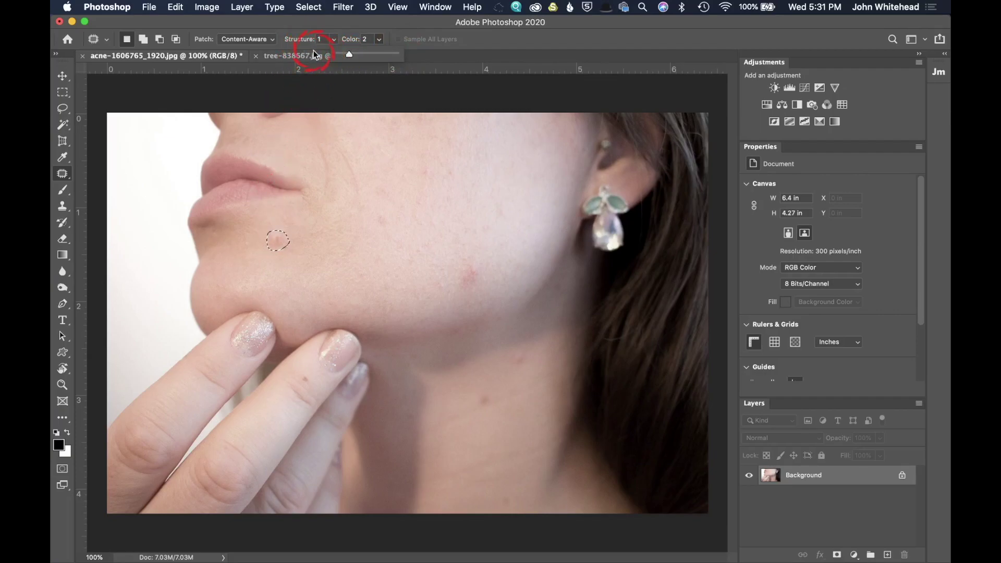
left_click(314, 22)
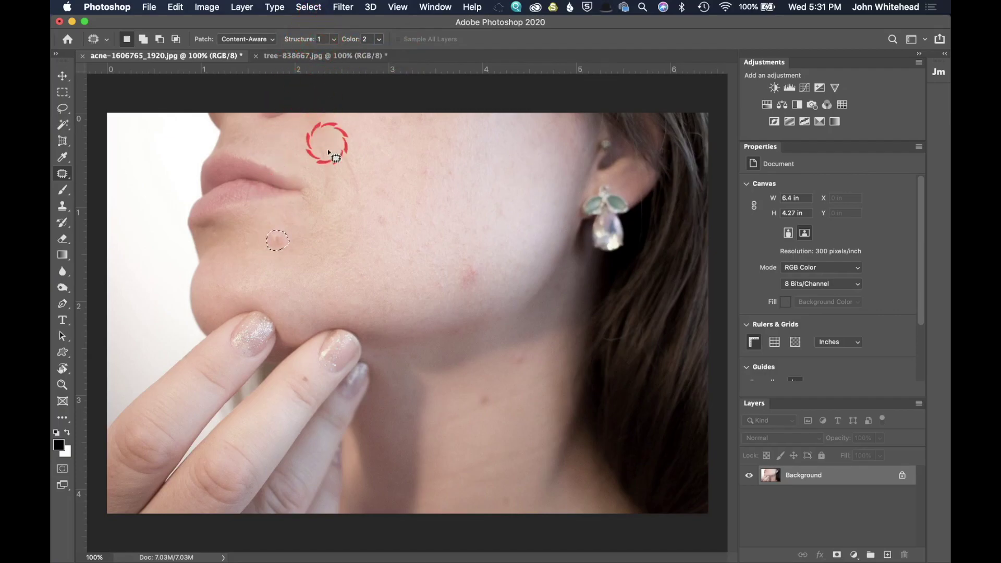
- Patch the outlined chin blemish below the mouth with the clean skin beside it and clear the selection
left_click(305, 35)
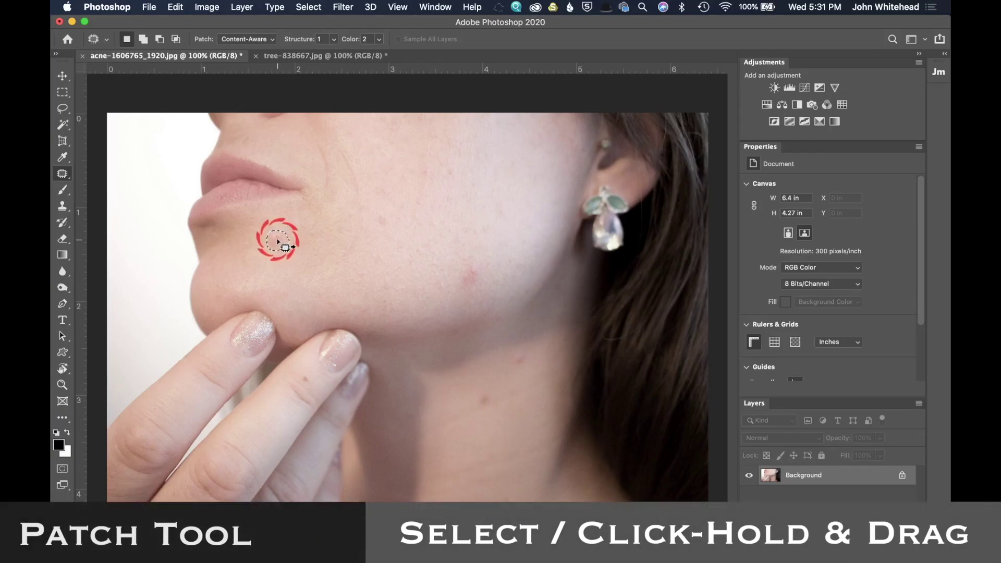
left_click_drag(286, 243, 309, 252)
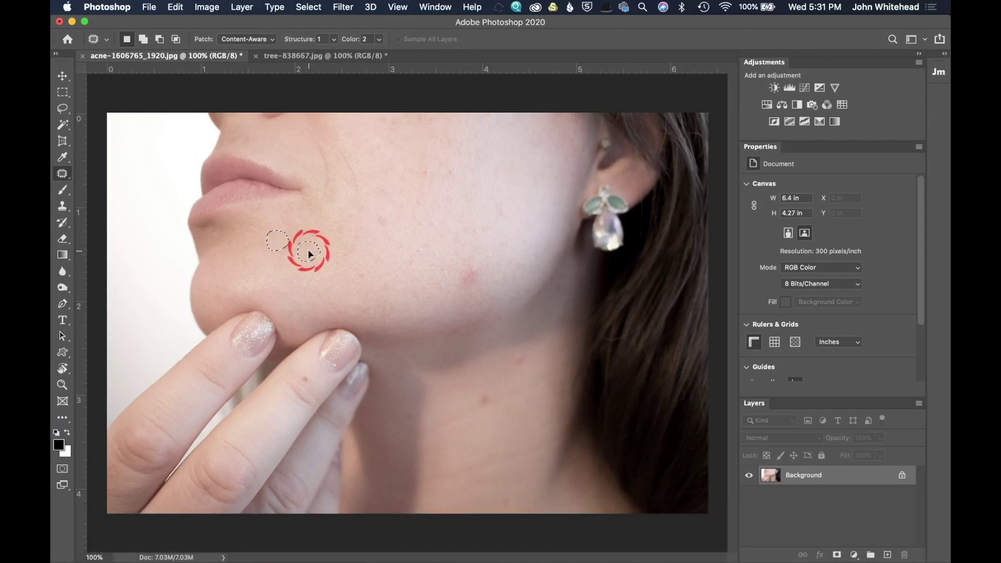
left_click_drag(308, 252, 307, 253)
left_click(248, 270)
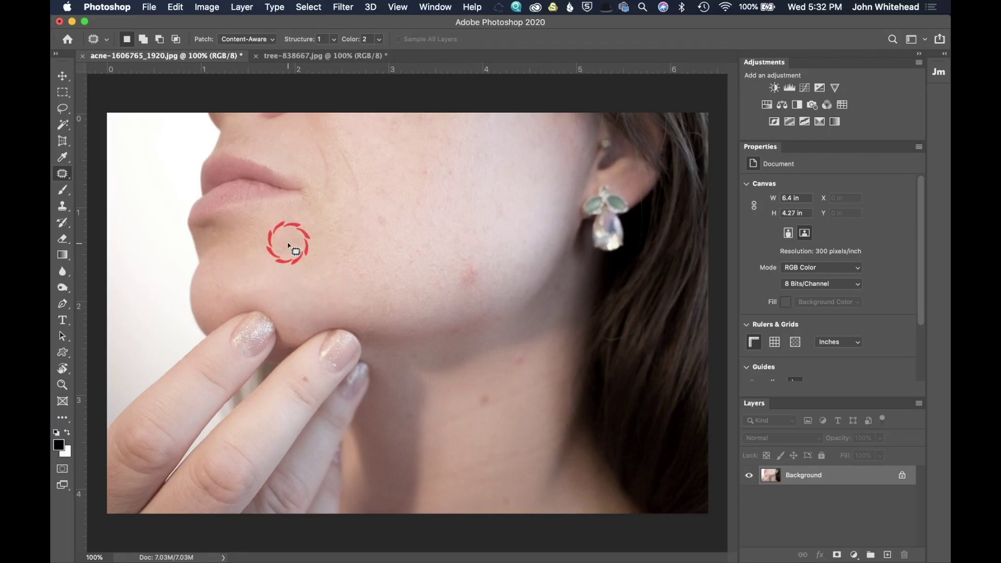
- Patch the remaining chin mark and the red blemish near the jaw with nearby clean skin, and clear the selection
mouse_move(298, 243)
left_mouse_down()
mouse_move(269, 244)
mouse_move(289, 256)
mouse_move(250, 263)
left_mouse_up()
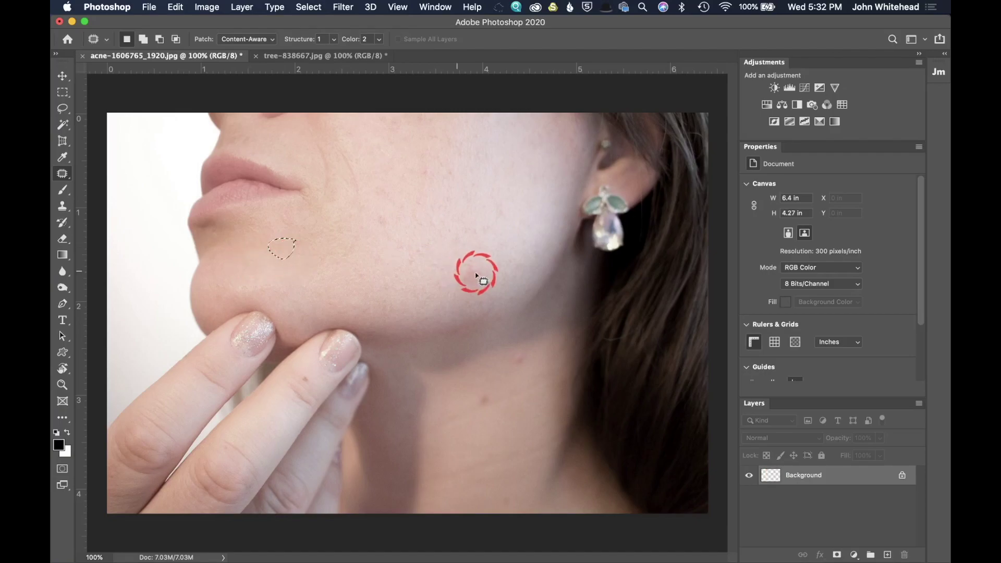
left_click(374, 262)
mouse_move(384, 242)
left_mouse_down()
mouse_move(375, 214)
mouse_move(385, 236)
mouse_move(392, 214)
left_mouse_up()
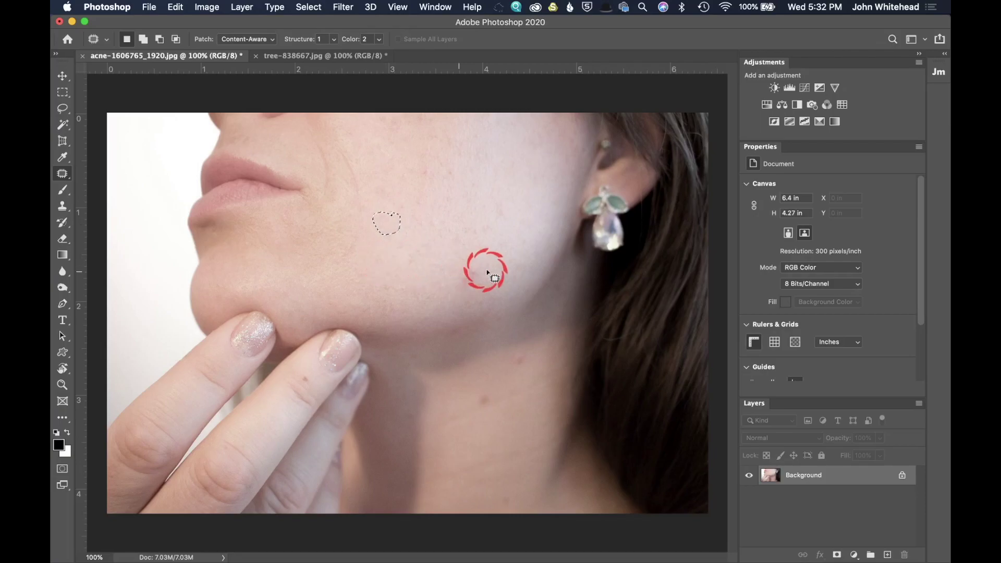
mouse_move(482, 262)
left_mouse_down()
mouse_move(454, 271)
mouse_move(476, 286)
mouse_move(480, 263)
mouse_move(458, 279)
mouse_move(430, 280)
left_mouse_up()
left_click(432, 203)
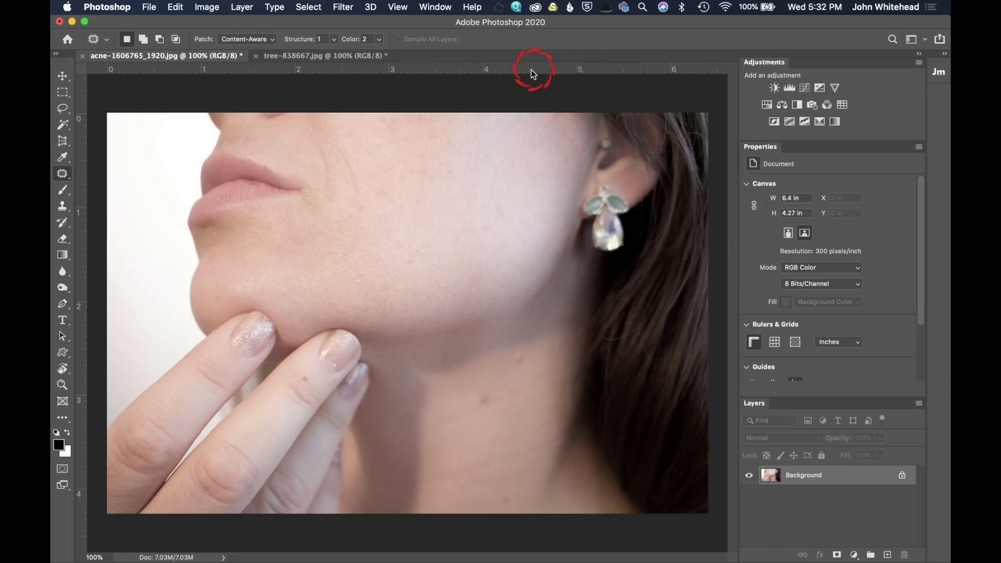
- Switch to tree-838667.jpg, try to patch out the moon with nearby sky at Structure 1, and undo the patch
left_click(322, 55)
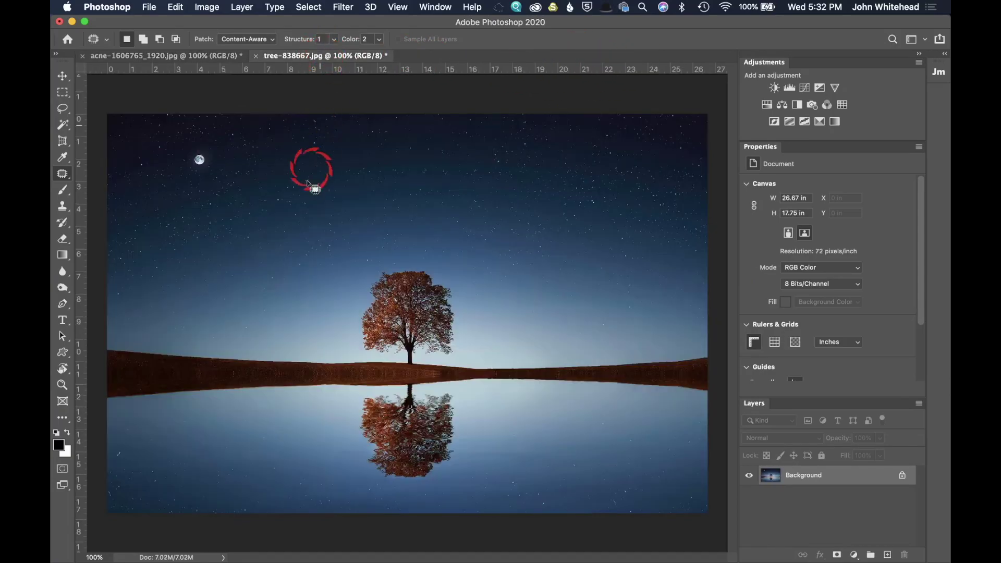
mouse_move(215, 155)
left_mouse_down()
mouse_move(192, 149)
mouse_move(193, 168)
mouse_move(205, 167)
mouse_move(203, 152)
mouse_move(163, 161)
left_mouse_up()
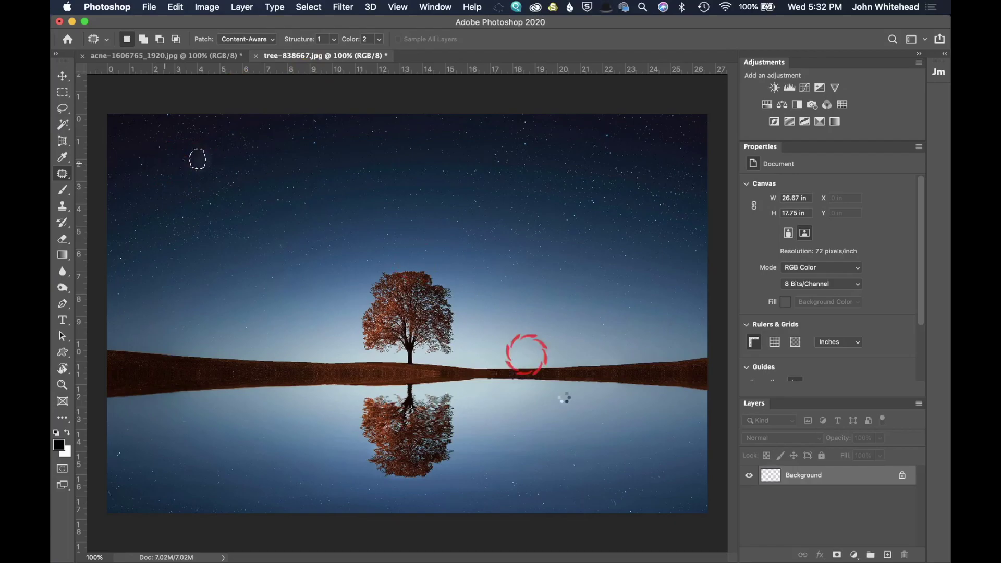
key("super+d")
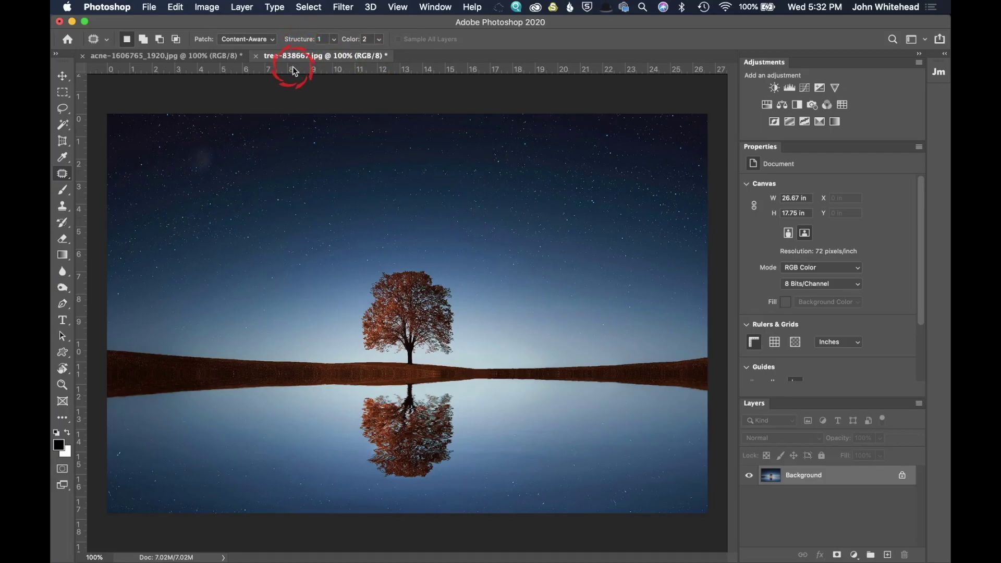
key("shift+super+d")
key("super+z")
- Set the Patch Tool's Structure to 3, patch the moon with nearby sky, and deselect
left_click(334, 41)
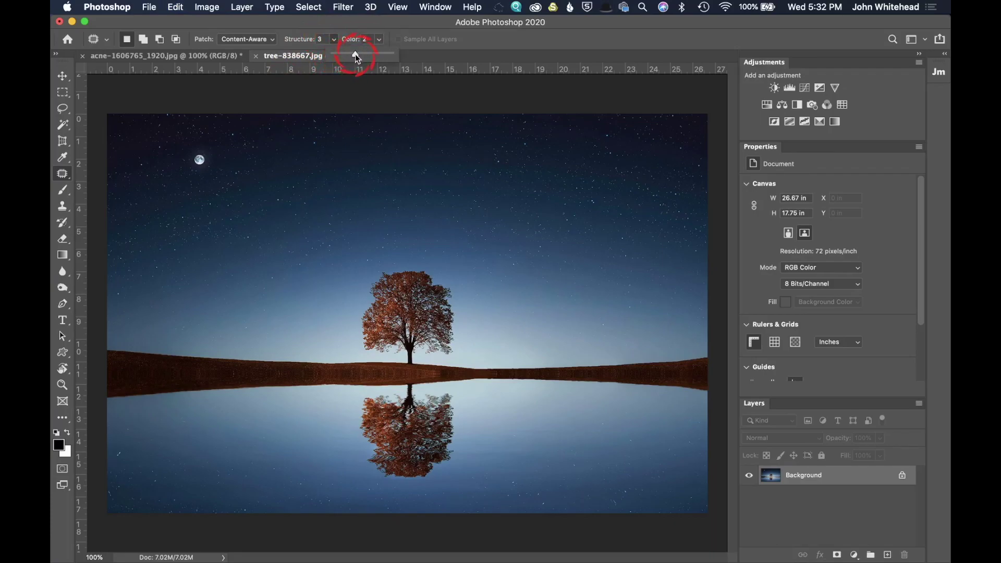
mouse_move(211, 152)
left_mouse_down()
mouse_move(190, 162)
mouse_move(208, 163)
mouse_move(181, 164)
left_mouse_up()
left_click(227, 125)
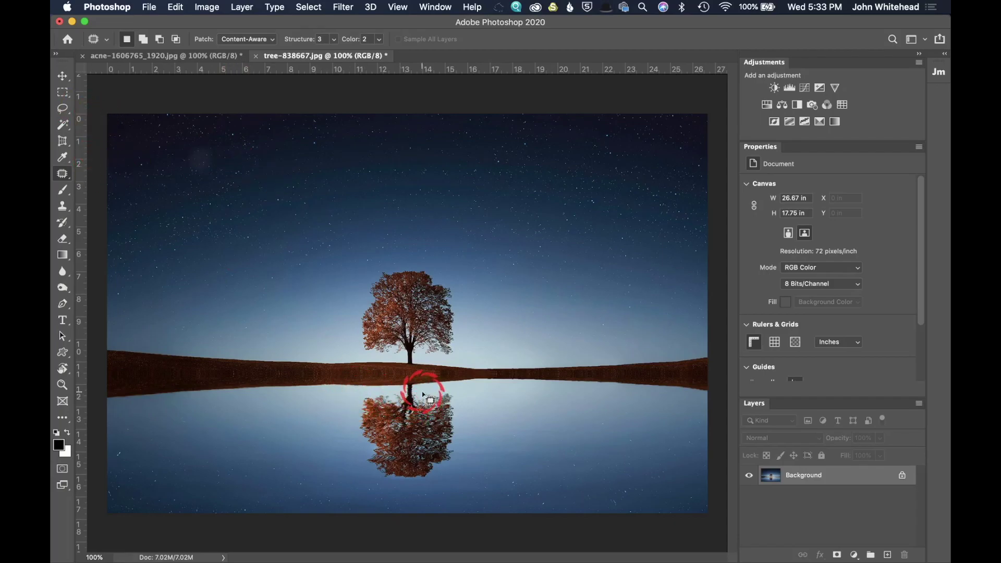
- Patch the tree's reflection in the lake with the clear water to its right
mouse_move(421, 389)
left_mouse_down()
mouse_move(352, 398)
mouse_move(341, 430)
mouse_move(356, 475)
mouse_move(386, 493)
mouse_move(432, 490)
mouse_move(466, 470)
mouse_move(462, 398)
mouse_move(415, 388)
left_mouse_up()
left_click_drag(411, 448, 552, 450)
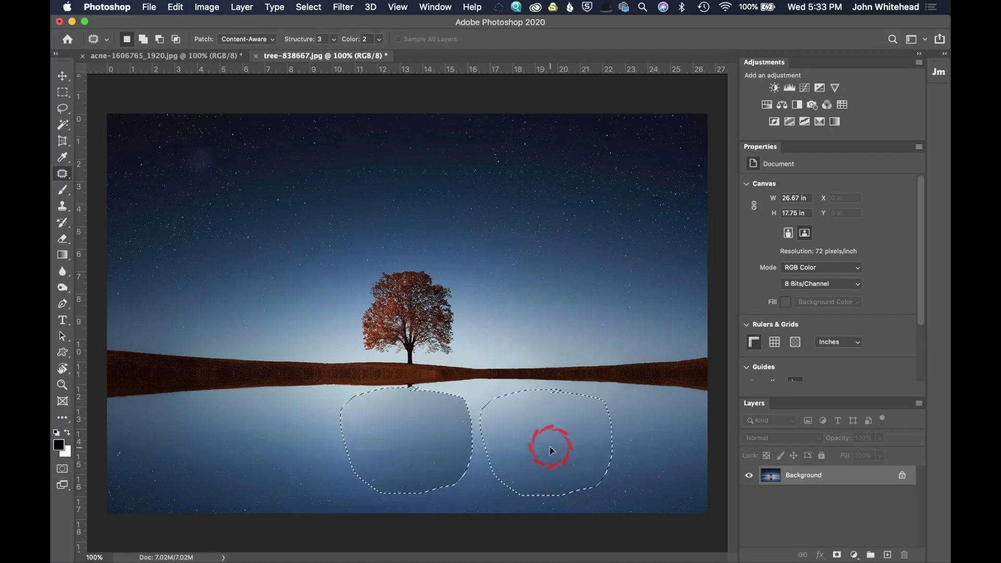
left_click_drag(550, 450, 670, 420)
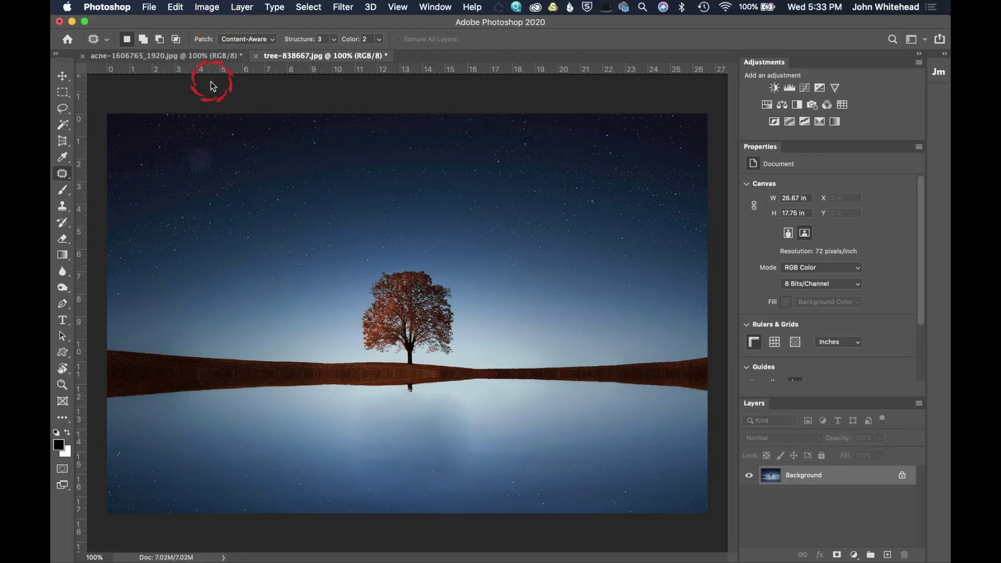
- Move the tree to the right along the shoreline with the Content-Aware Move Tool in Move mode
right_click(63, 176)
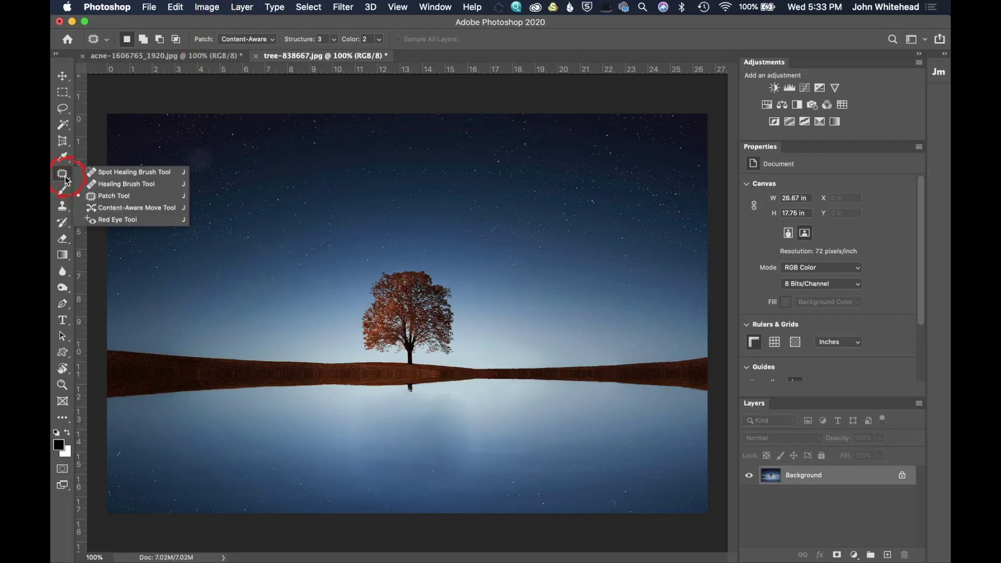
left_click(114, 209)
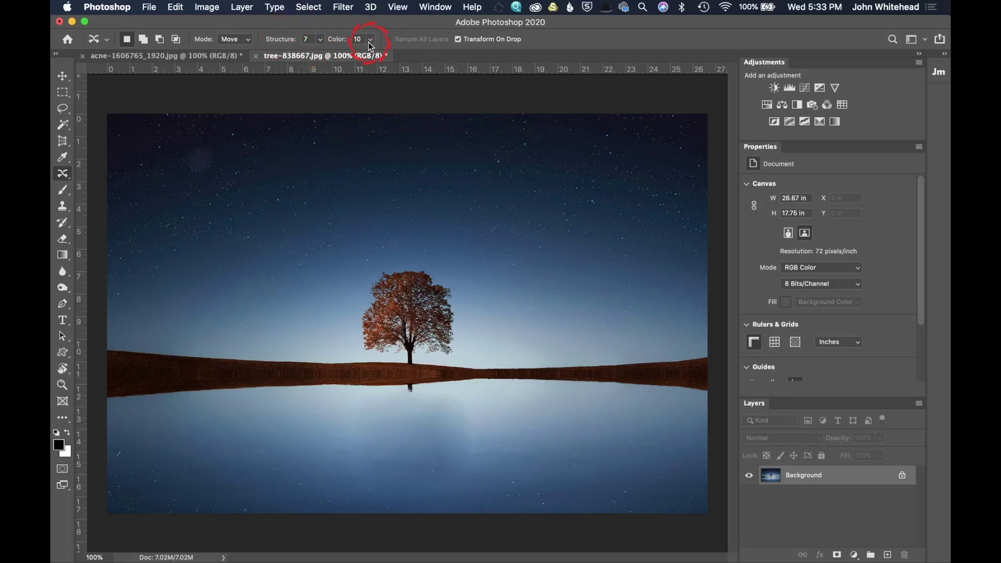
mouse_move(364, 271)
left_mouse_down()
mouse_move(359, 348)
mouse_move(439, 360)
mouse_move(456, 351)
mouse_move(460, 292)
mouse_move(448, 270)
mouse_move(396, 264)
left_mouse_up()
mouse_move(431, 331)
left_mouse_down()
mouse_move(480, 313)
mouse_move(529, 333)
left_mouse_up()
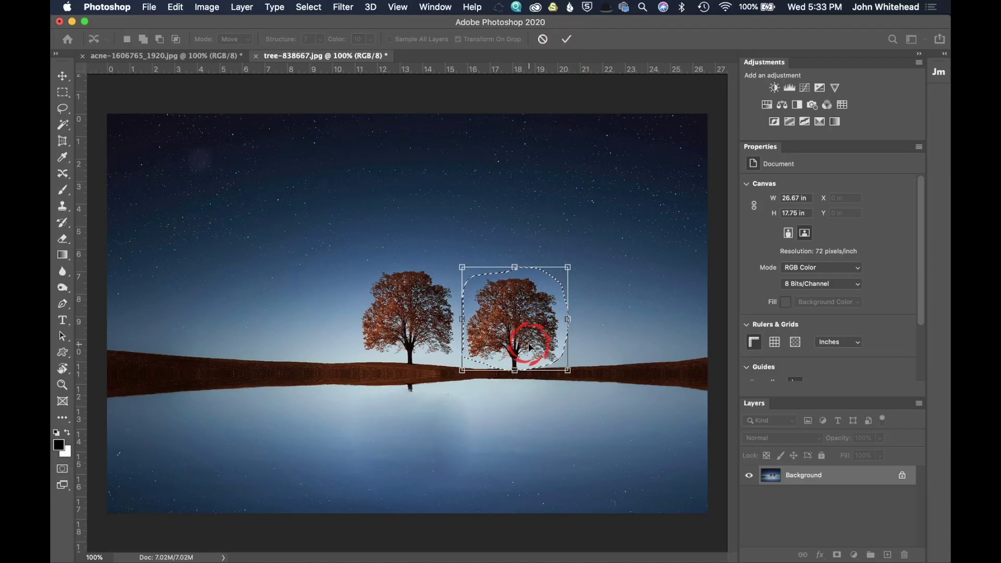
key("Return")
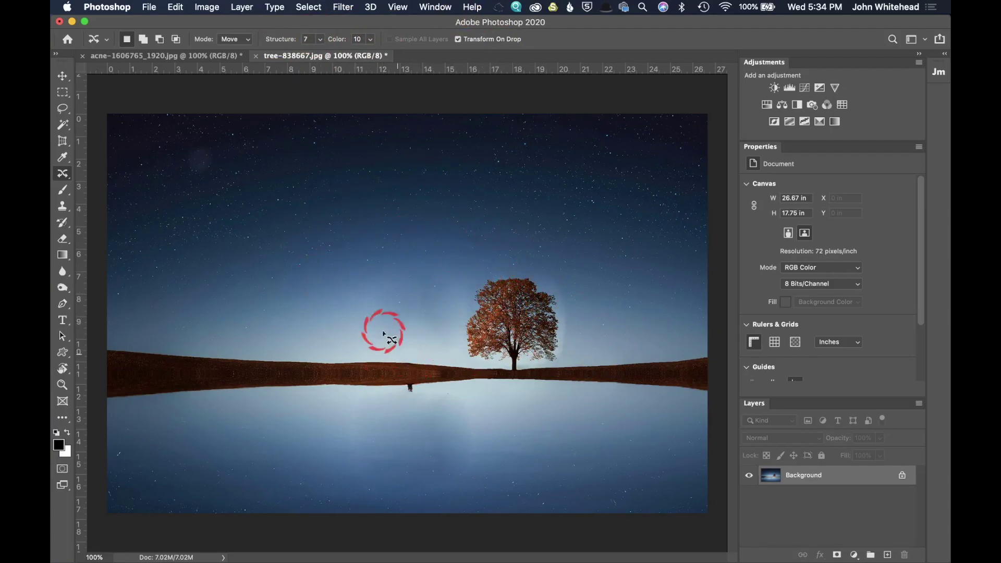
- Switch to the acne-1606765_1920.jpg portrait with the Clone Stamp Tool and reduce its brush to size 56
left_click(65, 210)
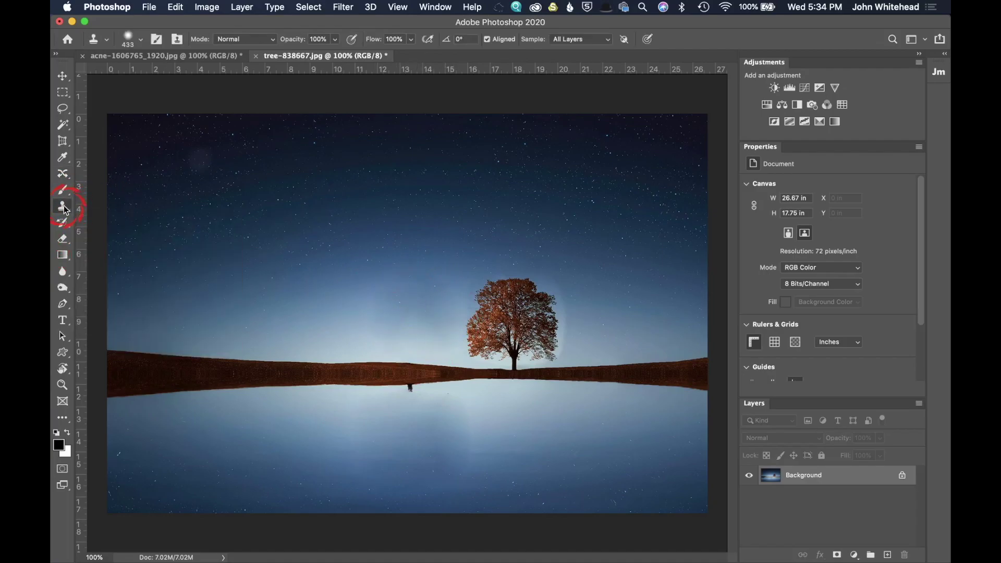
left_click(214, 58)
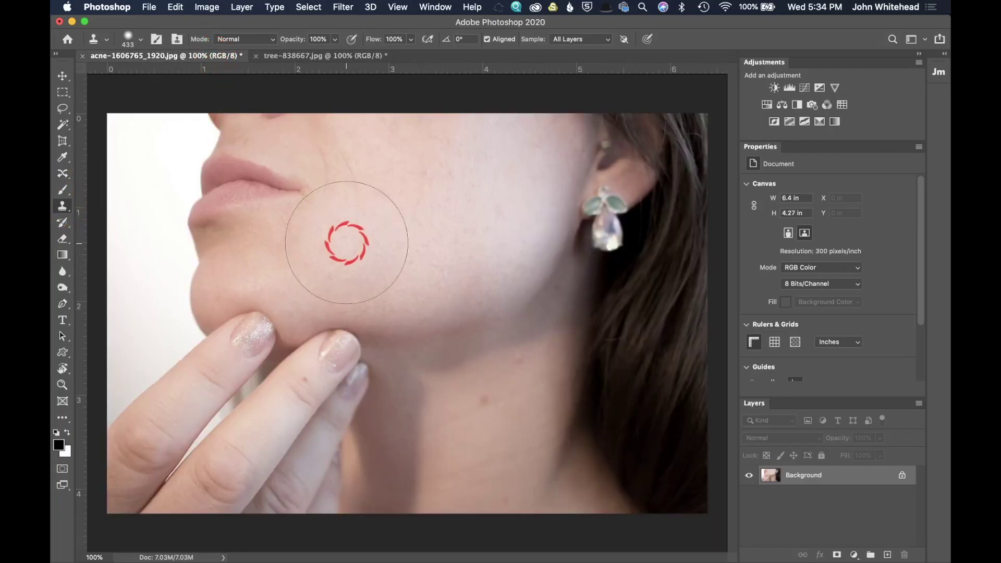
left_click(465, 292)
left_click_drag(438, 254, 318, 263)
left_click(65, 155)
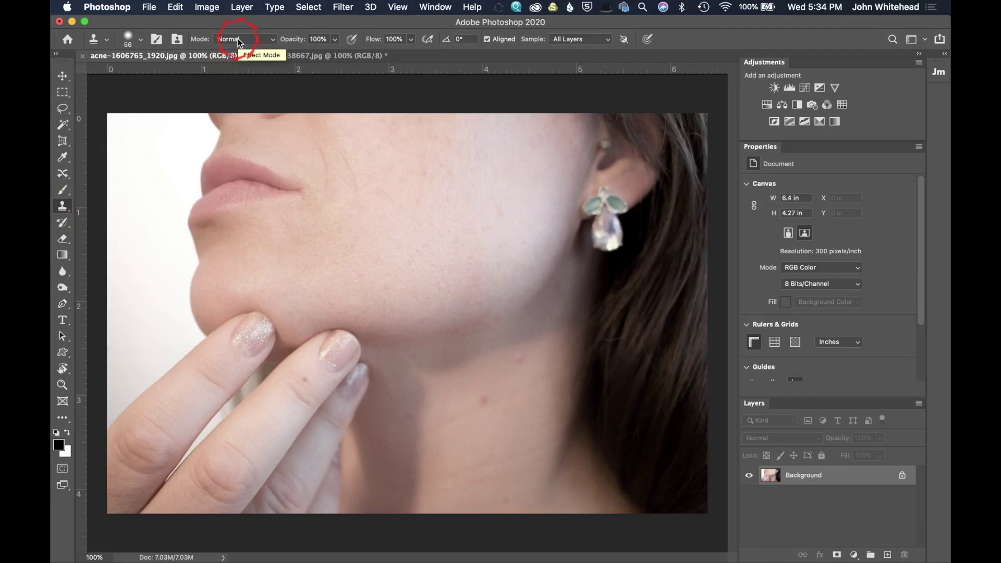
- Set the Clone Stamp to sample the Current Layer and try it on the skin beside the neck spot
left_click(524, 40)
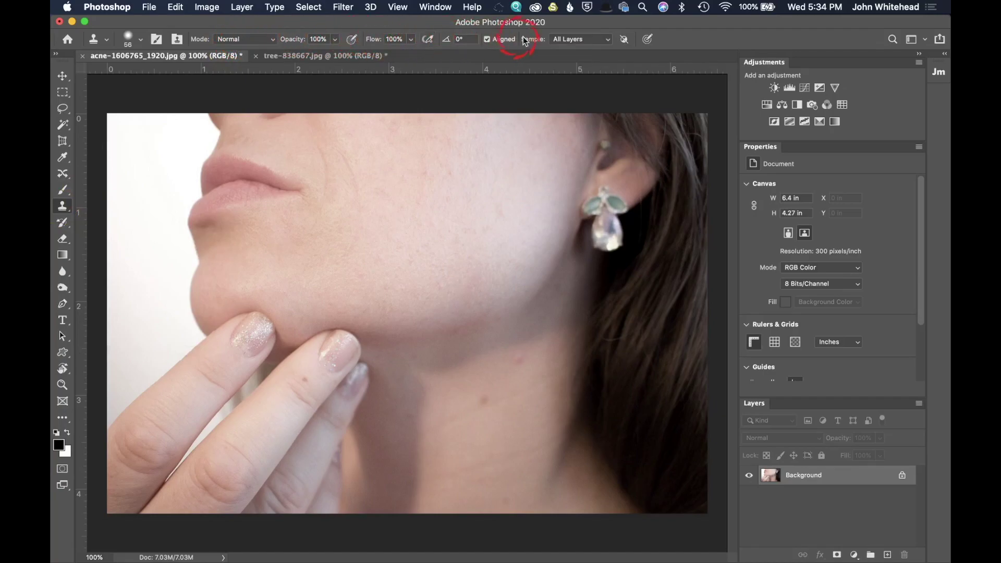
left_click(570, 42)
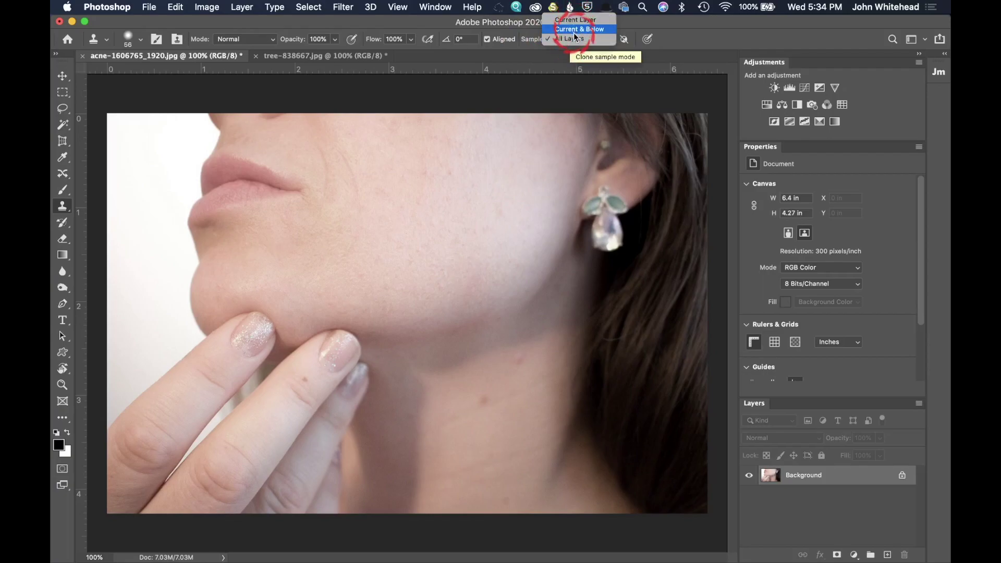
left_click(576, 21)
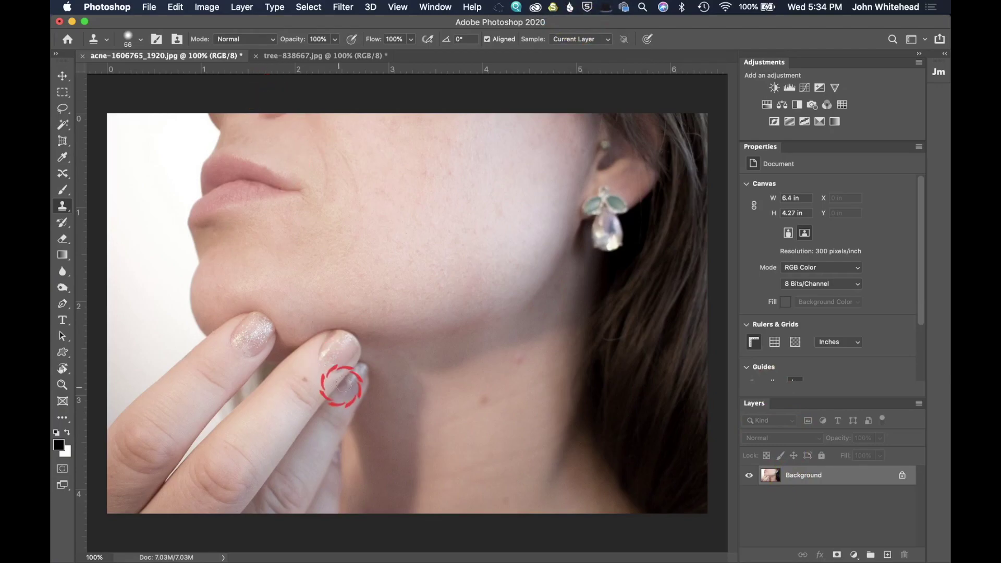
left_click_drag(463, 397, 468, 400)
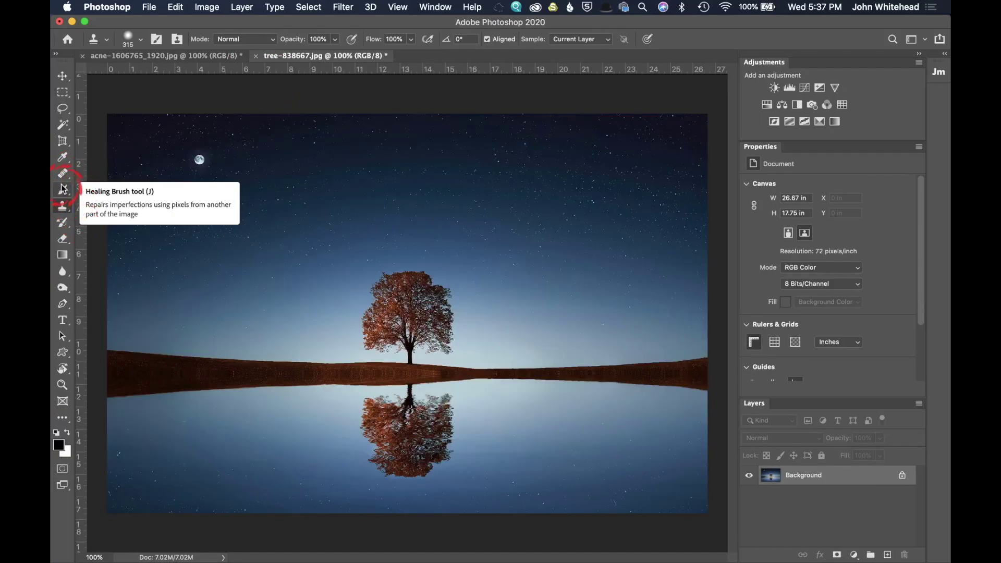
- Outline the tree above the shoreline with the Patch Tool, replace it with the sky to its right, and deselect
left_click(62, 180)
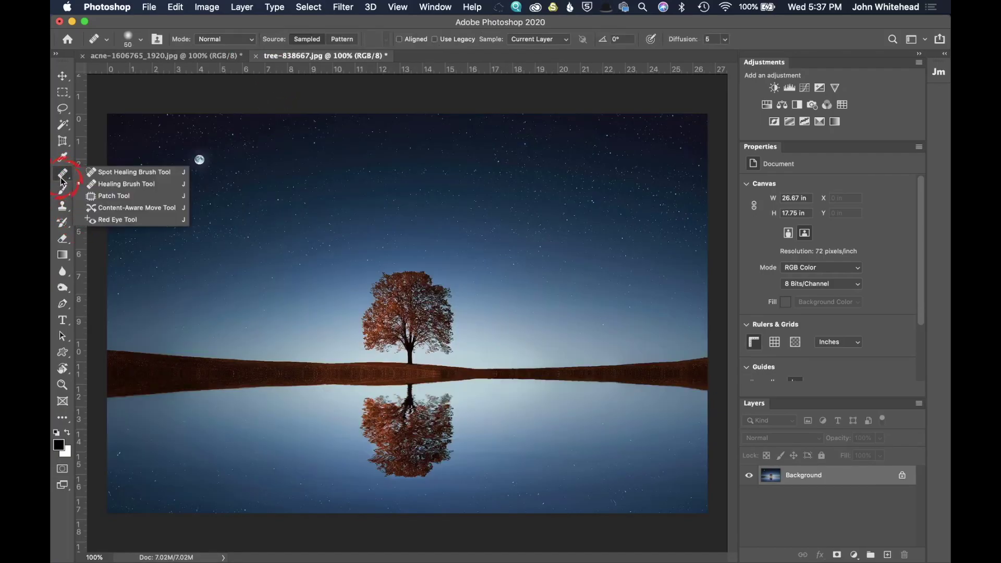
left_click(102, 195)
left_click(390, 272)
mouse_move(389, 270)
left_mouse_down()
mouse_move(361, 294)
mouse_move(352, 330)
mouse_move(362, 345)
mouse_move(408, 361)
mouse_move(456, 349)
mouse_move(460, 283)
mouse_move(430, 261)
mouse_move(397, 262)
left_mouse_up()
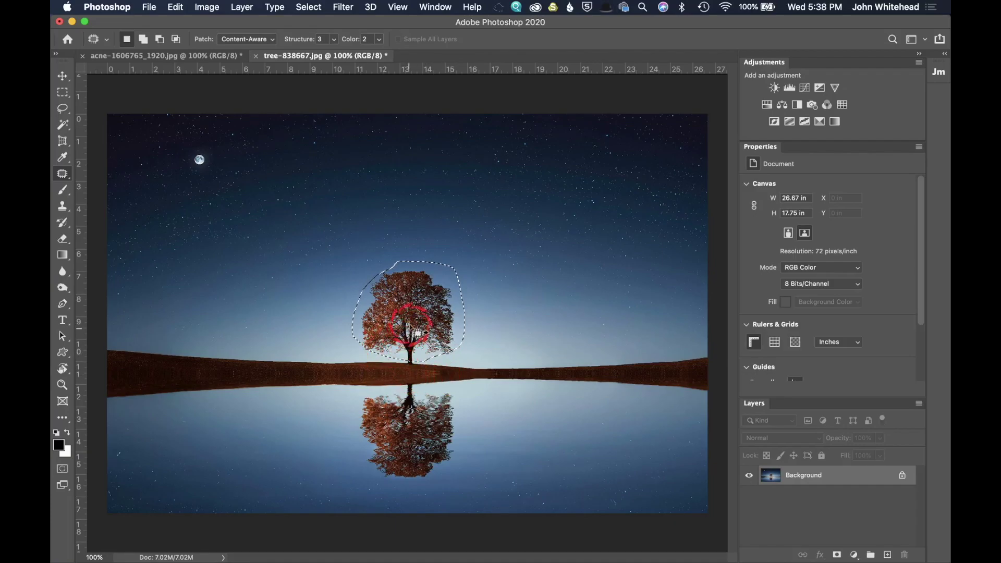
left_click_drag(412, 329, 525, 330)
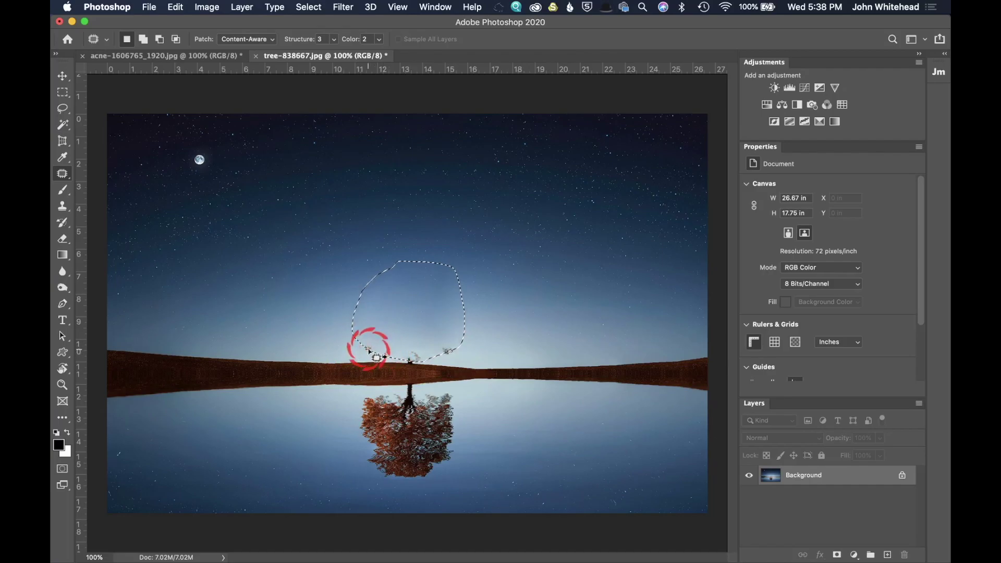
left_click(482, 339)
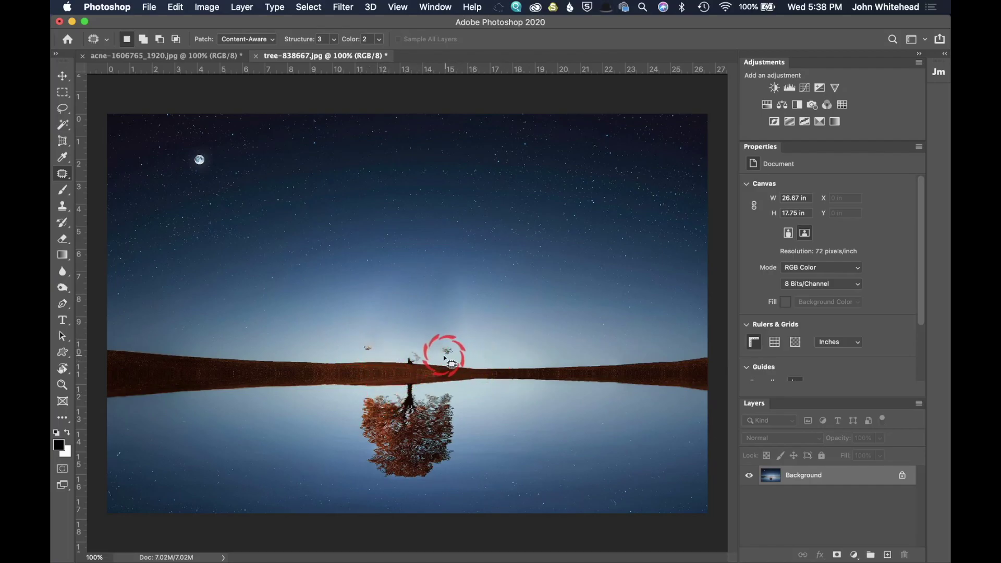
- Try to clone sky over the leftover foliage above the shoreline with a 54 px Clone Stamp brush
left_click(63, 207)
mouse_move(324, 290)
left_mouse_down()
mouse_move(257, 297)
mouse_move(258, 313)
left_mouse_up()
left_click_drag(359, 344, 345, 345)
left_click(338, 344, "alt")
left_click(367, 347)
left_click(463, 348)
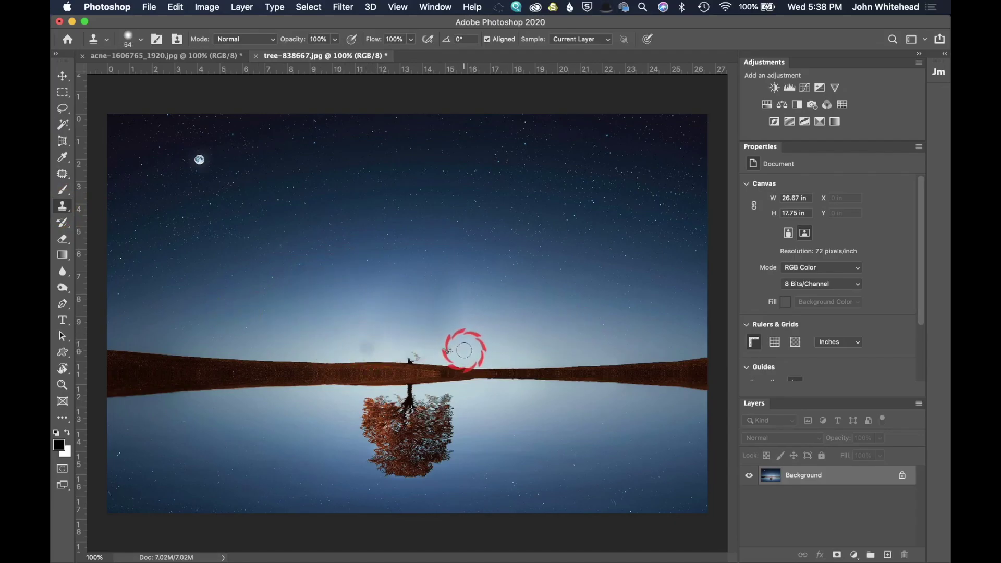
- Set the Clone Stamp to size 71 with 89% opacity and undo the clone strokes over the left foliage remnant
left_click_drag(352, 319, 347, 319)
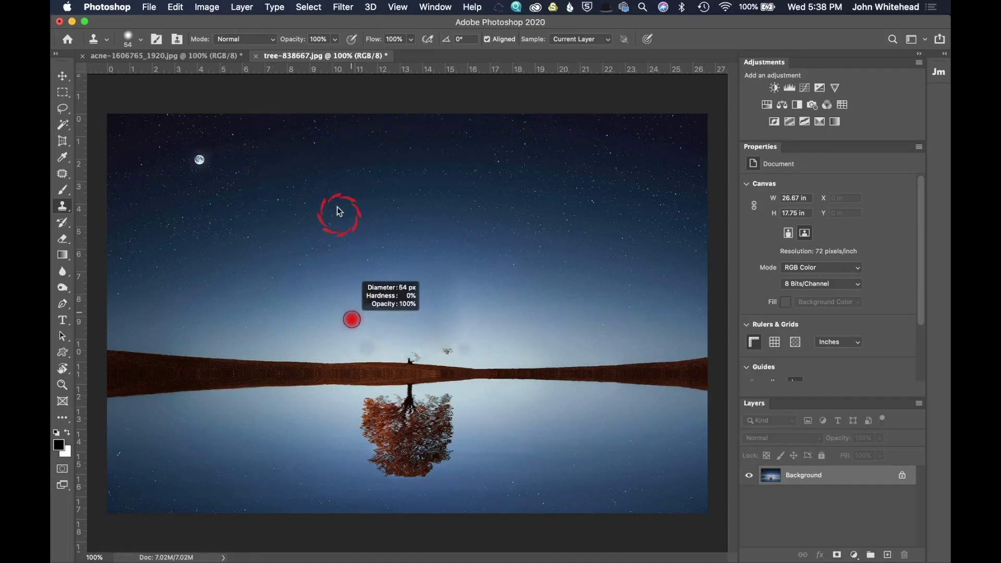
left_click_drag(331, 156, 340, 152)
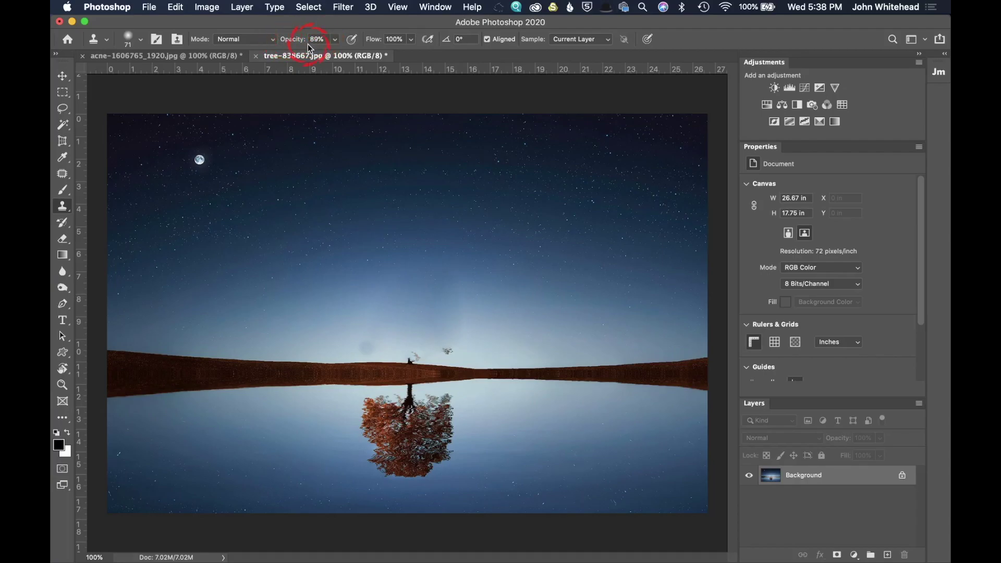
left_click(366, 350)
key("super+z")
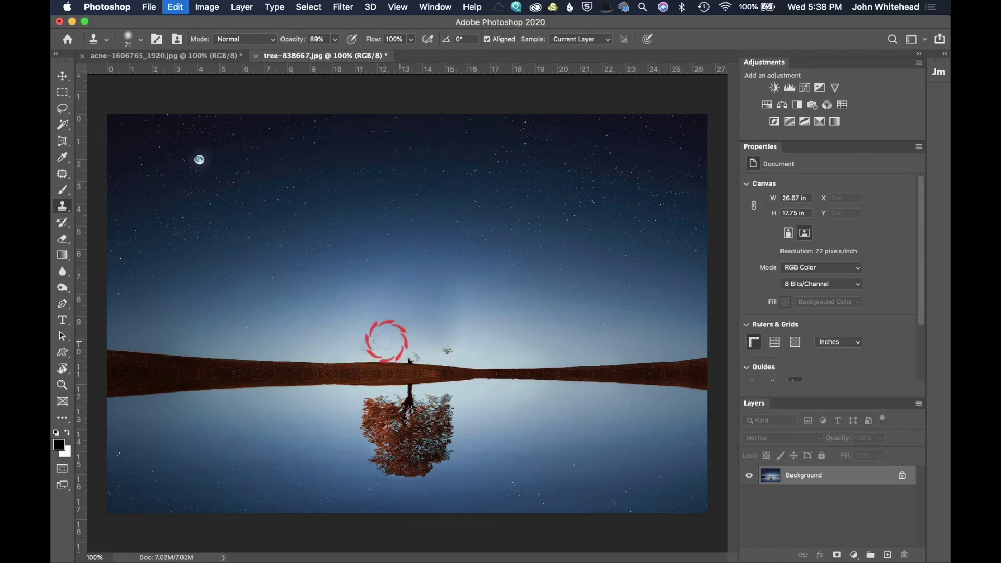
key("super+z")
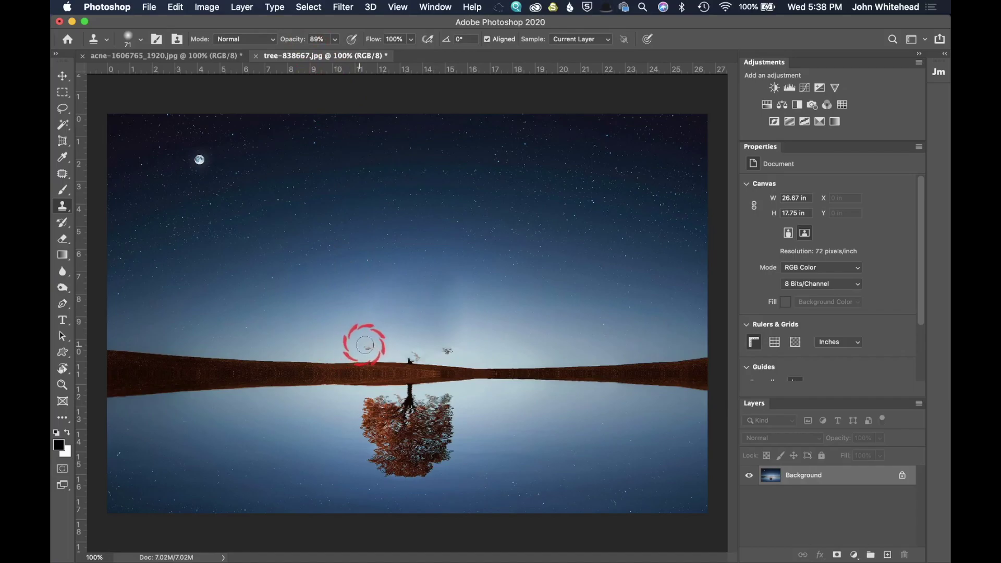
- Clone clean sky over the leftover foliage specks on both sides of the tree stump
left_click_drag(366, 347, 367, 348)
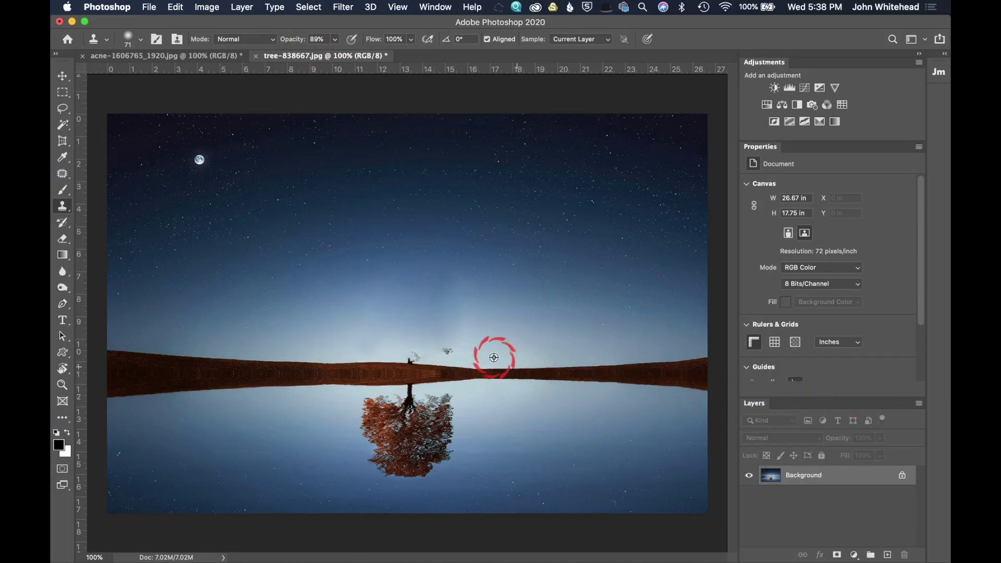
left_click(448, 351)
left_click_drag(448, 352, 443, 350)
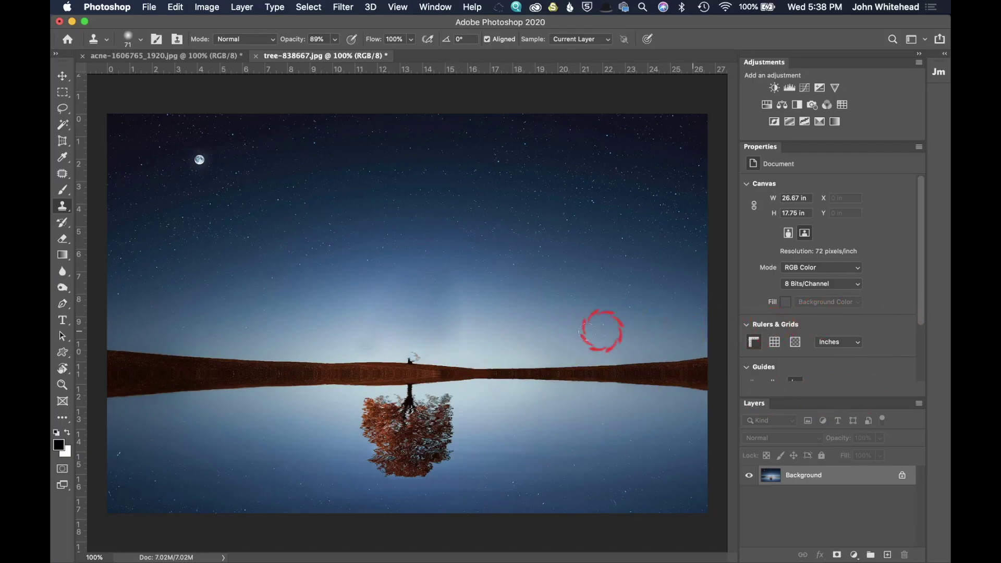
- Clone sky over the last foliage remnant above the tree stump, and revert the landscape image to its saved version
left_click(431, 356, "alt")
left_click_drag(416, 357, 410, 354)
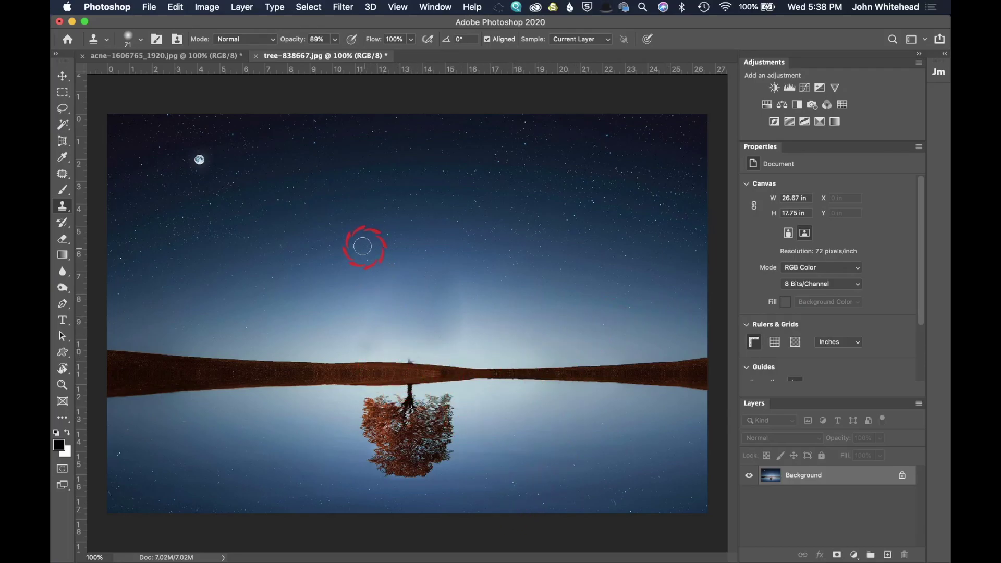
left_click(149, 7)
left_click(154, 160)
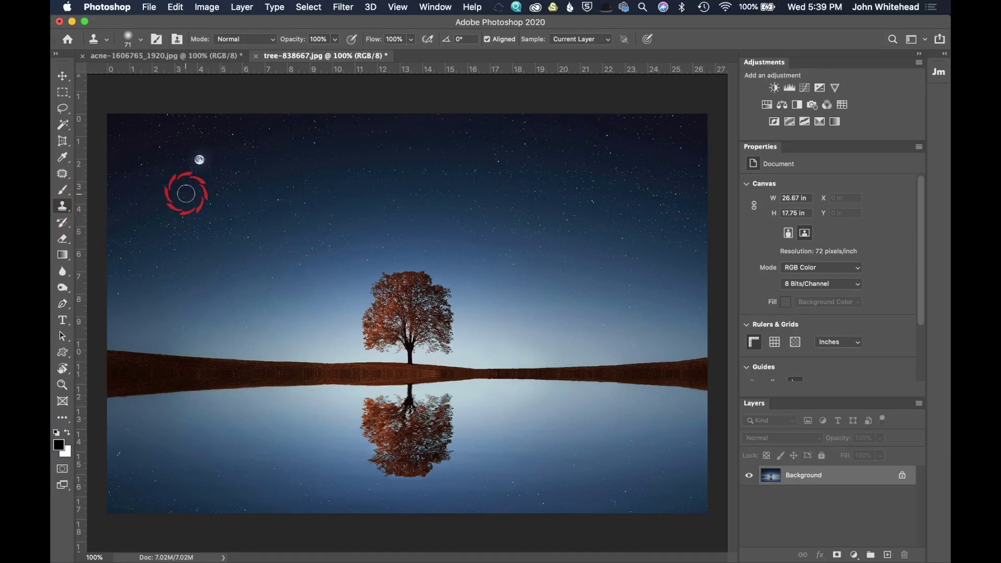
- Sample the starry sky just left of the moon and clone it over the moon with the Clone Stamp at 100% opacity
left_click(165, 161)
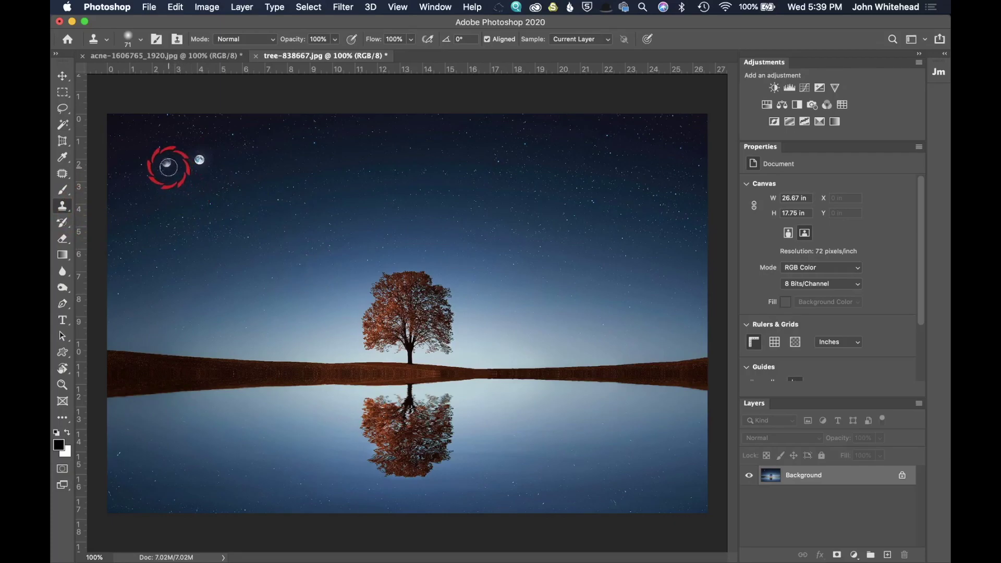
key("super+z")
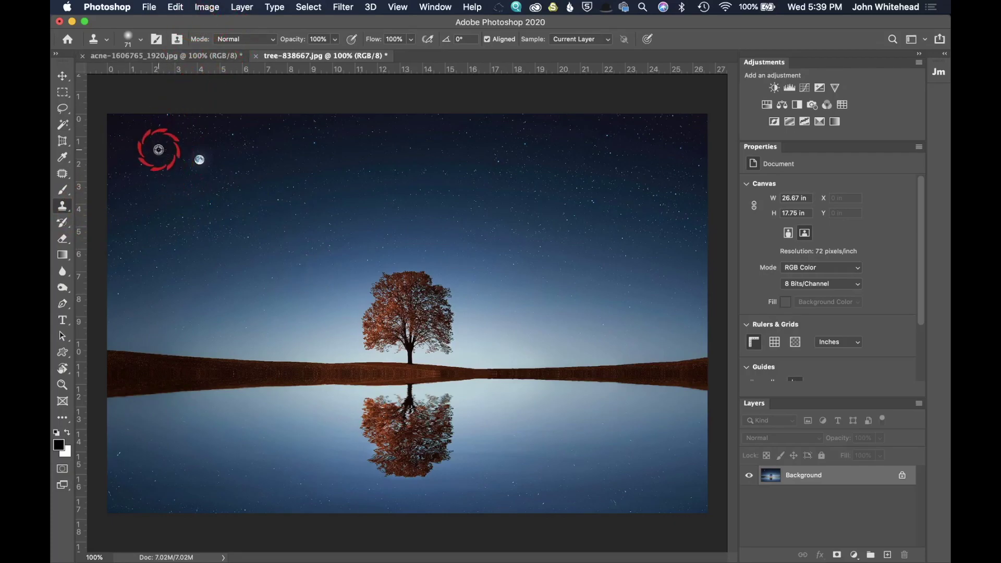
left_click_drag(159, 150, 165, 151)
left_click(200, 161)
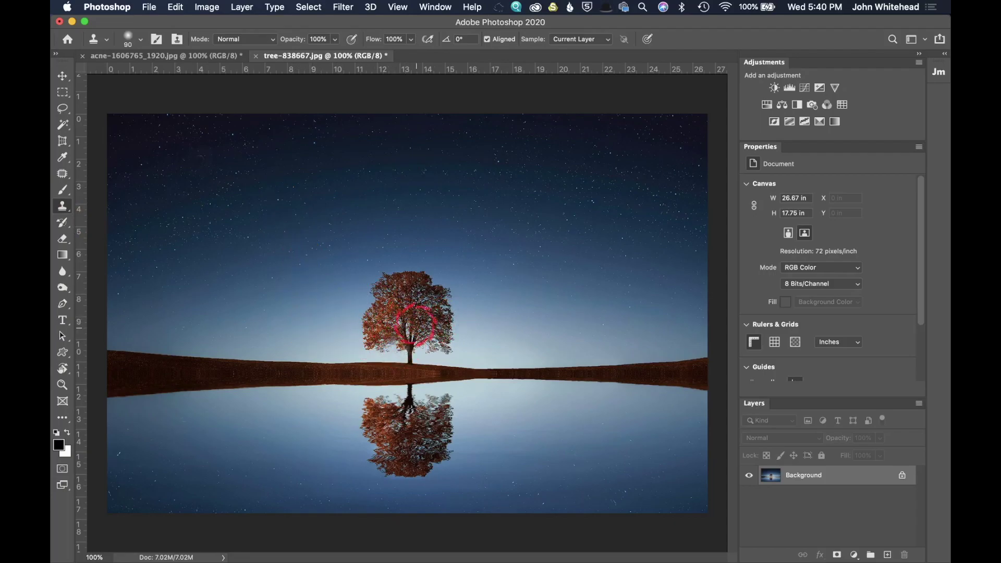
- Clone the bright sky left of the tree in horizontal strokes across the sky above the tree with a 90 px brush, and undo the strokes
left_click(314, 310, "alt")
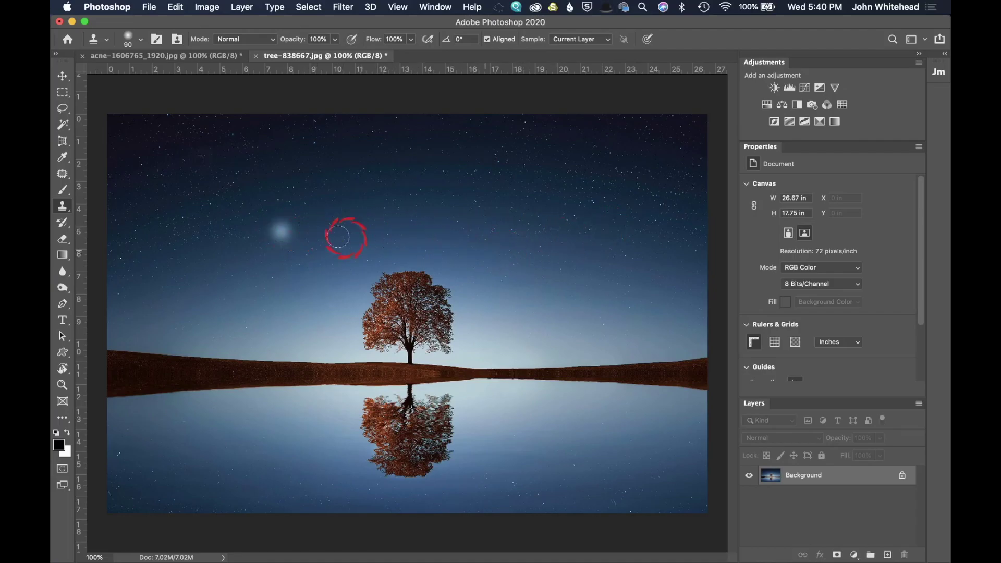
left_click_drag(274, 229, 318, 229)
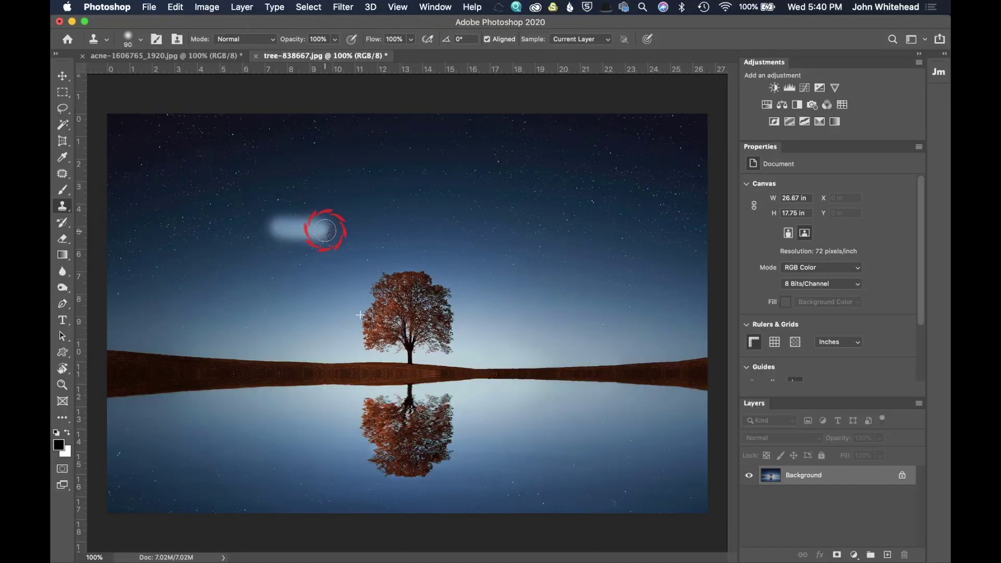
left_click_drag(324, 230, 509, 225)
key("super+z")
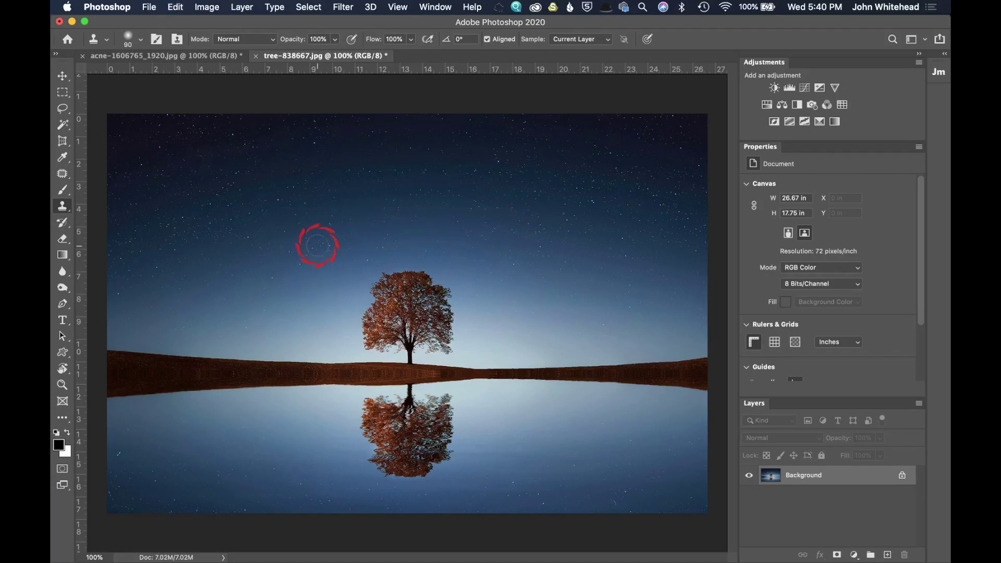
mouse_move(316, 241)
left_mouse_down()
mouse_move(462, 241)
mouse_move(443, 245)
left_mouse_up()
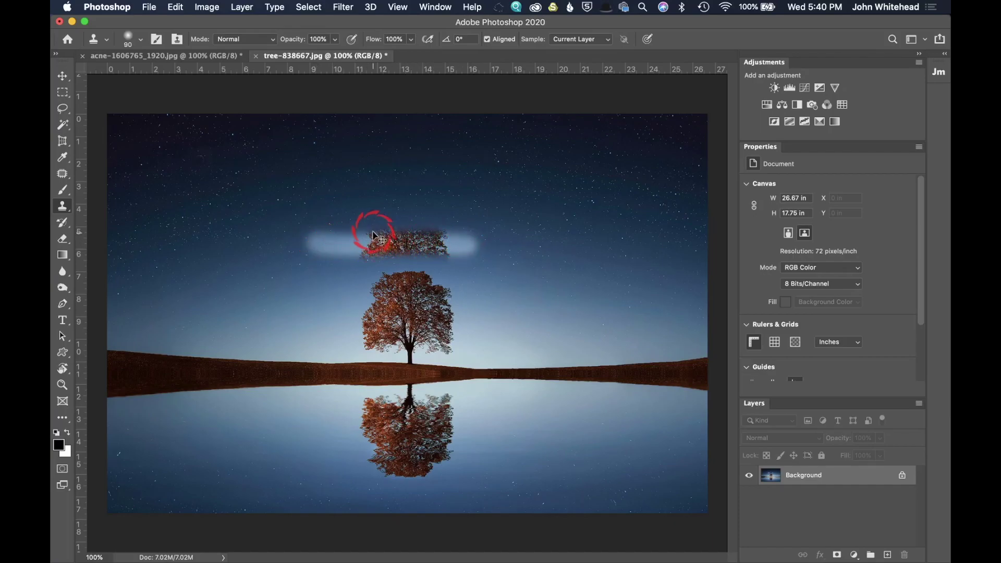
key("super+z")
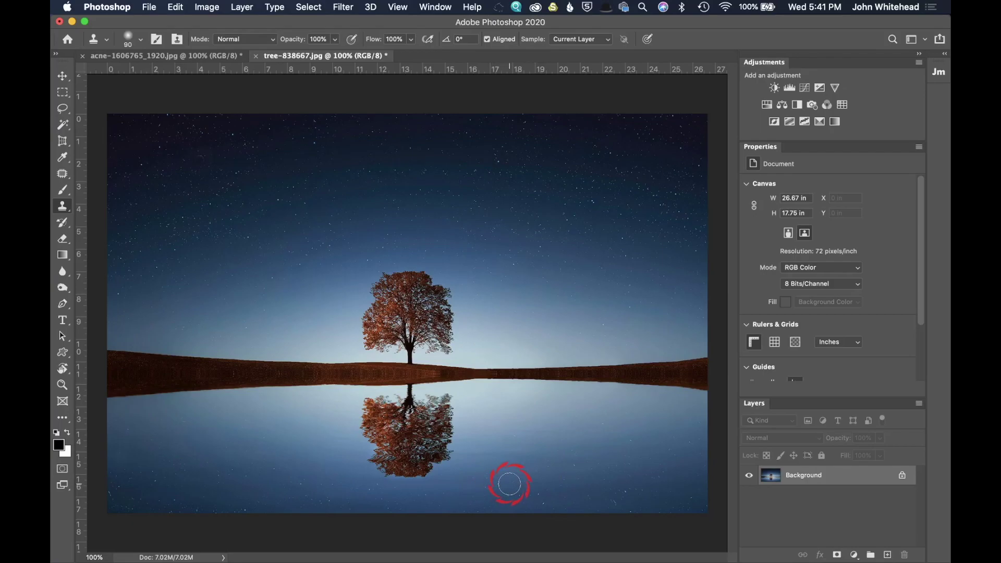
- Sample the bright sky just left of the tree's crown and clone three separate dabs into the darker sky above the tree
mouse_move(482, 493)
left_mouse_down()
mouse_move(505, 497)
mouse_move(525, 460)
left_mouse_up()
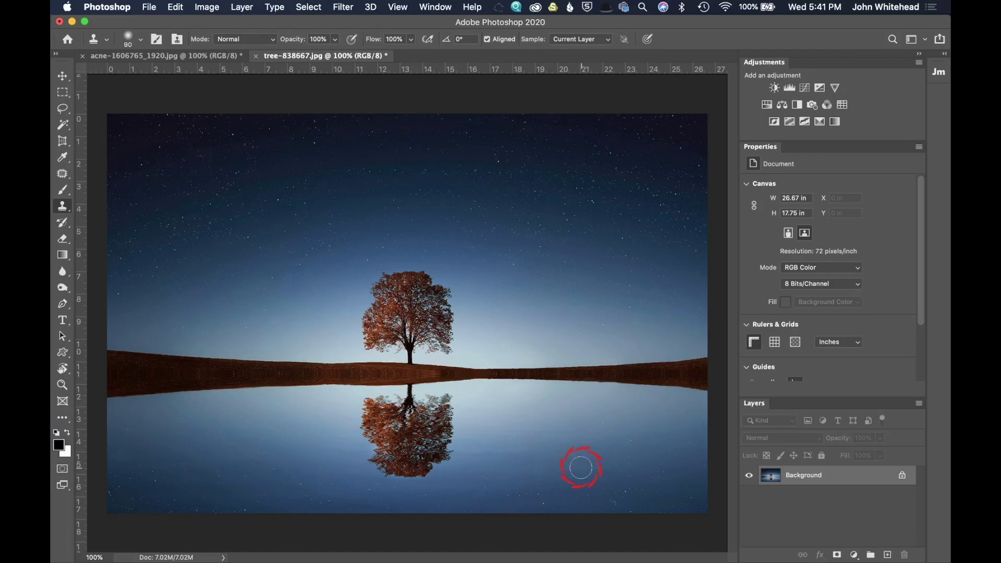
mouse_move(577, 451)
left_mouse_down()
mouse_move(441, 347)
mouse_move(384, 318)
mouse_move(367, 328)
mouse_move(423, 325)
mouse_move(401, 300)
mouse_move(380, 300)
left_mouse_up()
left_click(339, 296, "alt")
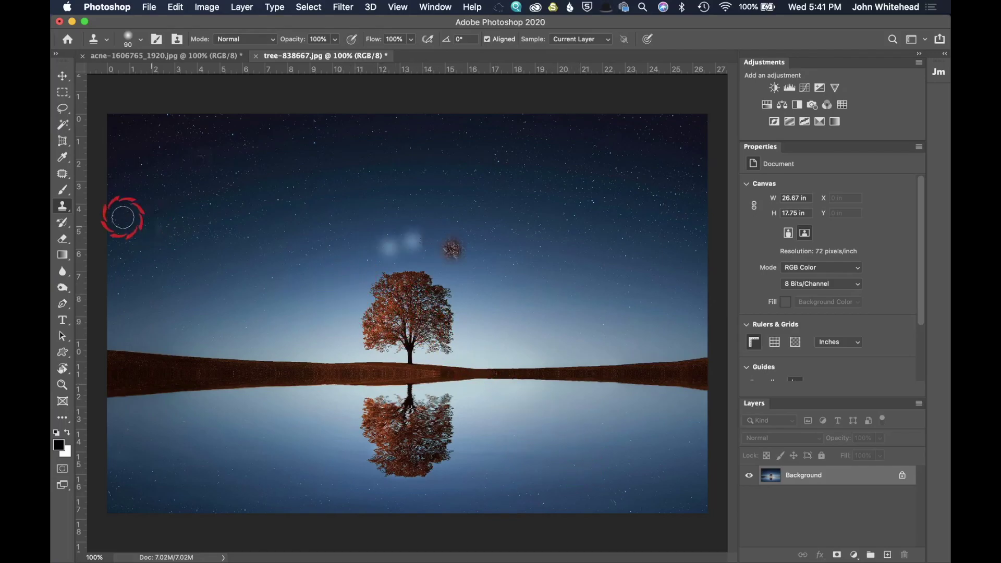